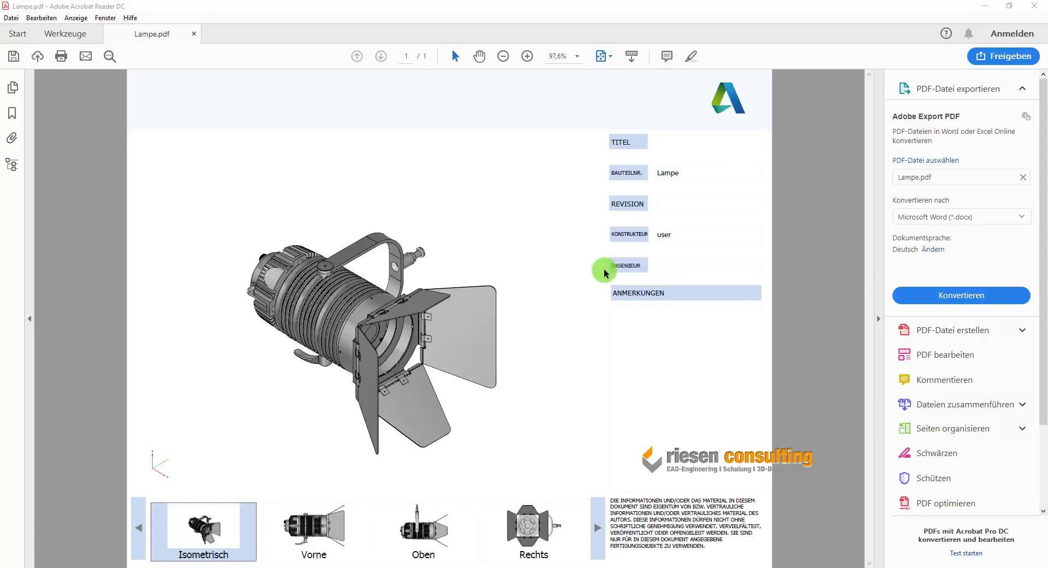
Activate the interactive 3D lamp model in Lampe.pdf to bring up the 3D toolbar
click(534, 247)
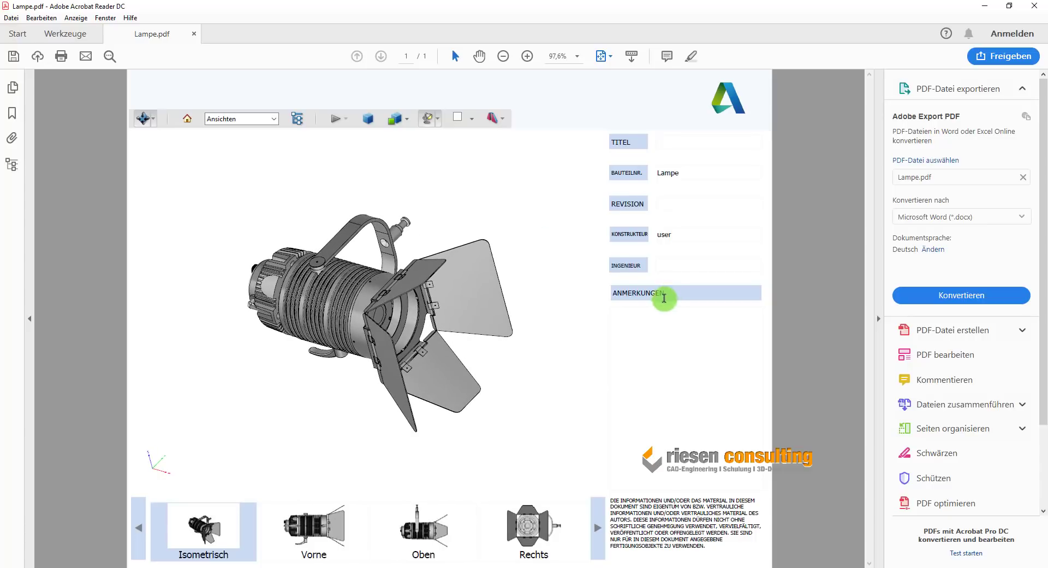
Zoom in, then view the lamp from the Vorne and Oben presets and orbit it obliquely
ctrl+scroll(497, 358, up, 2)
drag(465, 292, 369, 276)
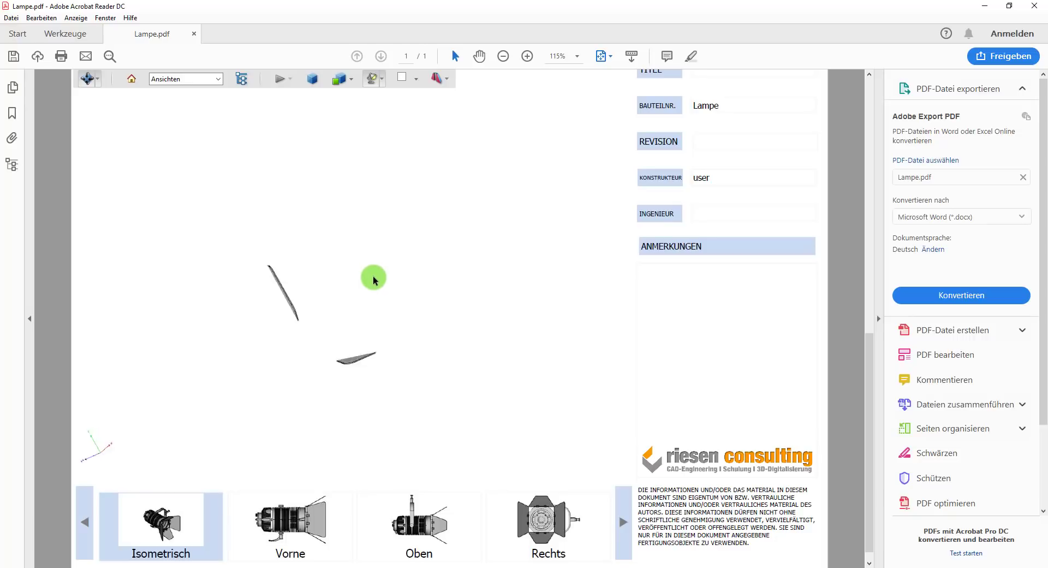
click(300, 515)
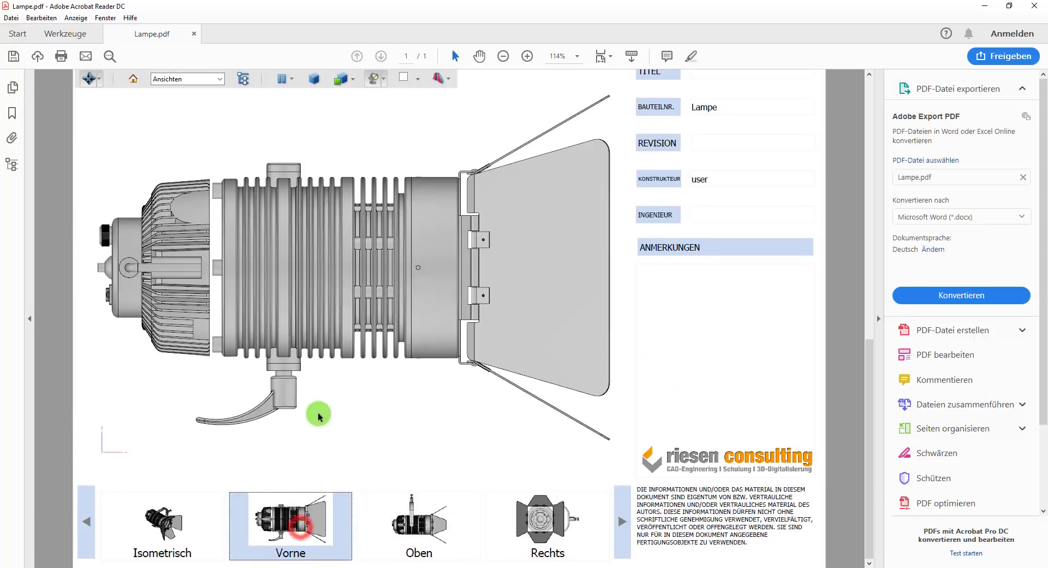
click(441, 515)
mouse_move(443, 351)
mouse_down()
mouse_move(599, 326)
mouse_move(158, 312)
mouse_move(496, 228)
mouse_move(562, 274)
mouse_move(685, 213)
mouse_move(330, 197)
mouse_move(375, 215)
mouse_move(363, 219)
mouse_up()
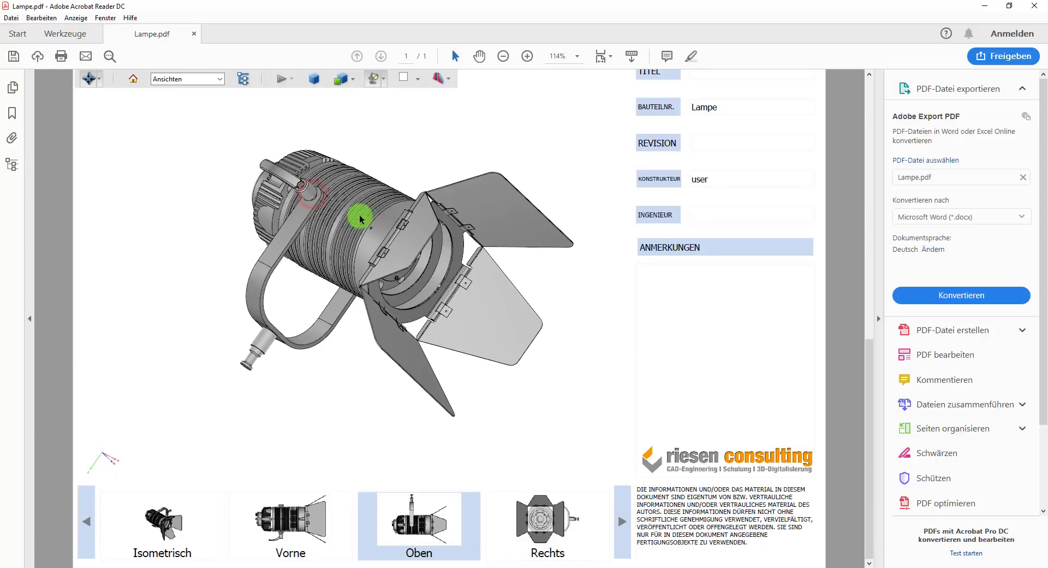
click(449, 80)
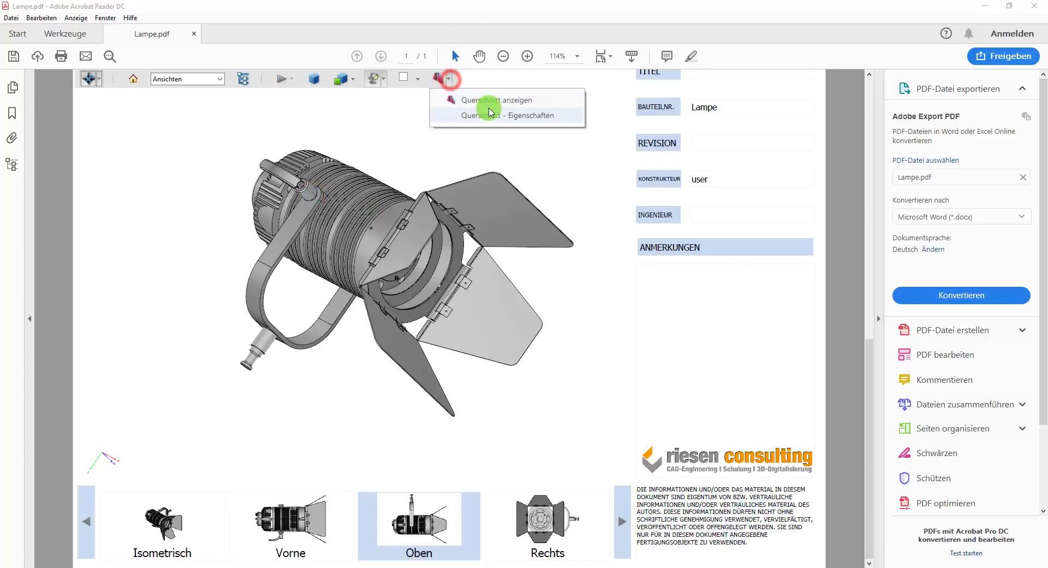
Show a cross-section through the lamp and rotate it to inspect the cut
click(493, 99)
drag(533, 365, 456, 363)
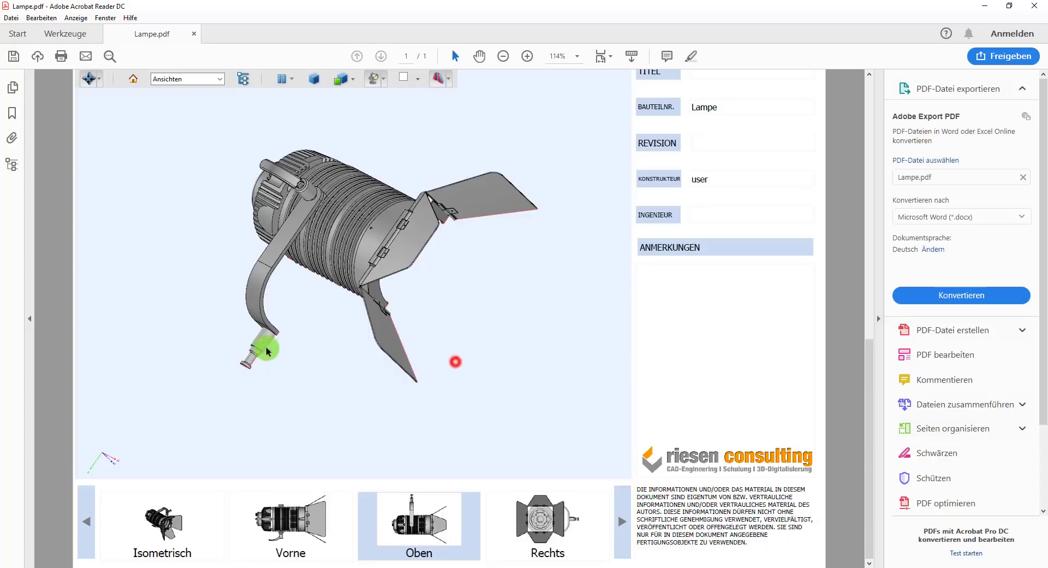
drag(264, 351, 252, 353)
mouse_move(339, 229)
mouse_down()
mouse_move(283, 107)
mouse_move(402, 171)
mouse_up()
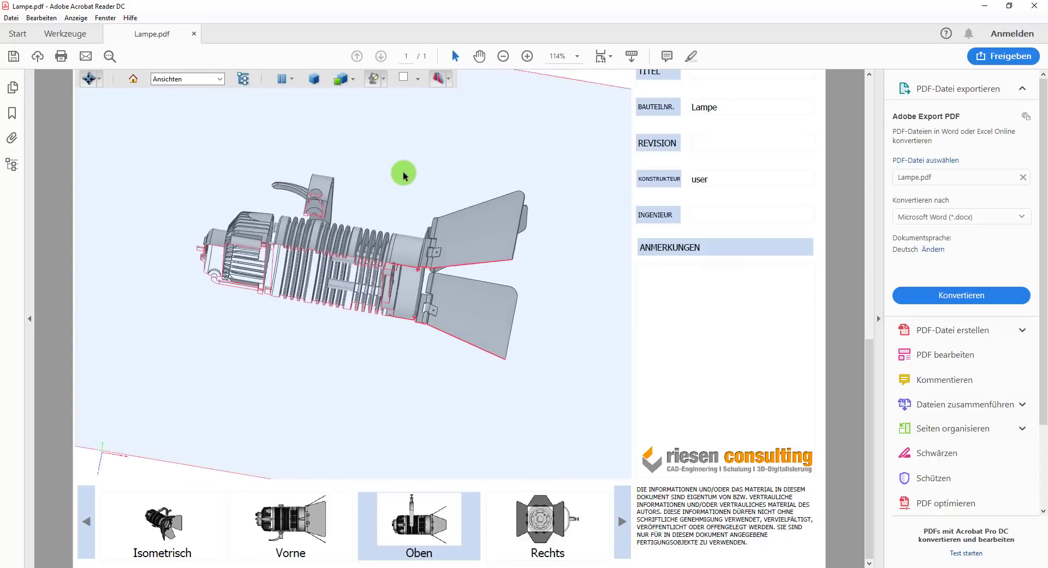
Hide the cross-section again and review the Querschnitt - Eigenschaften dialog before closing it
click(448, 78)
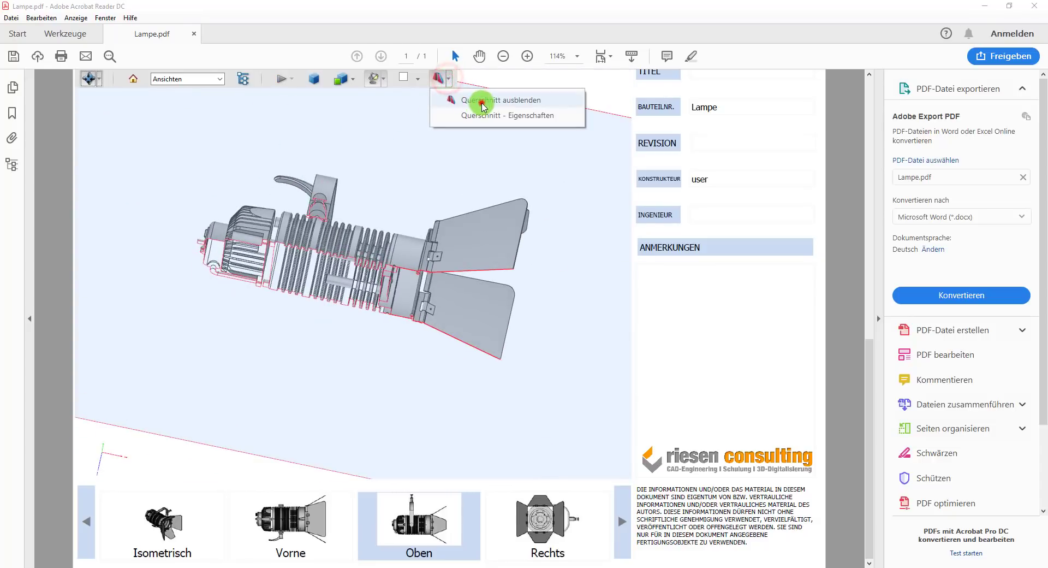
click(476, 104)
click(448, 78)
click(481, 115)
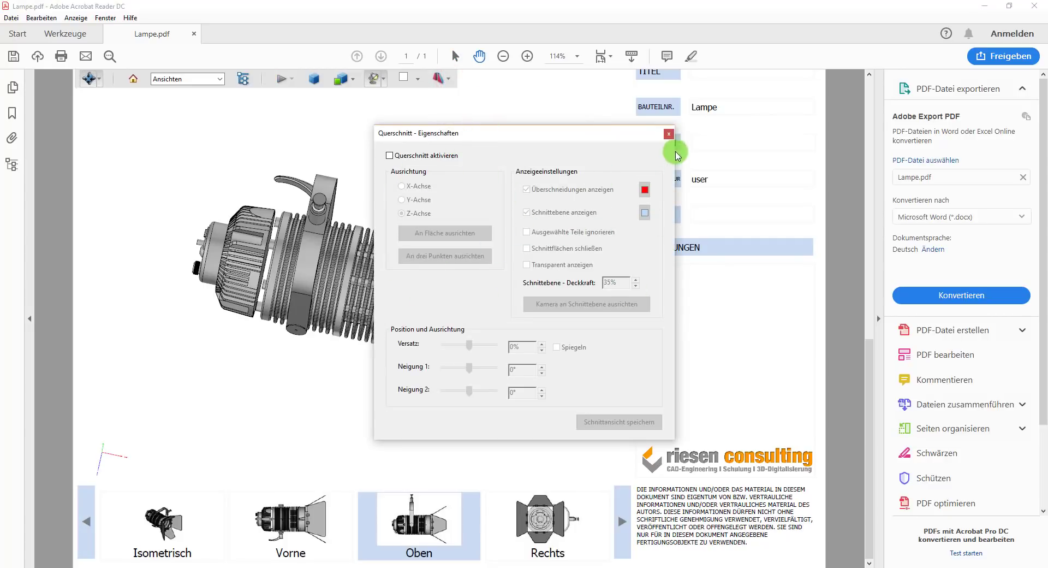
click(669, 133)
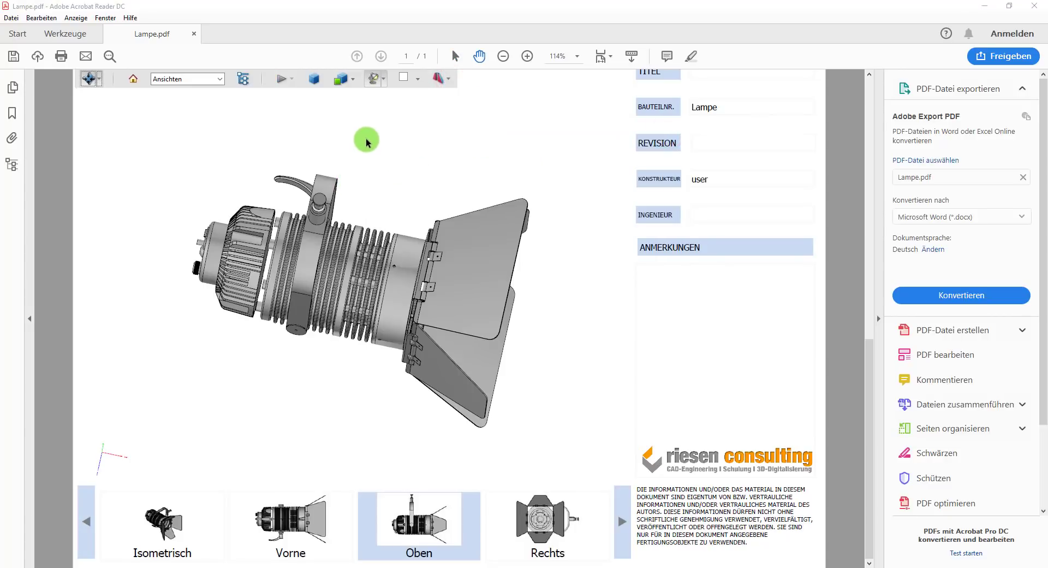
Render the lamp as an Illustration line drawing, then switch back to a shaded solid
click(354, 80)
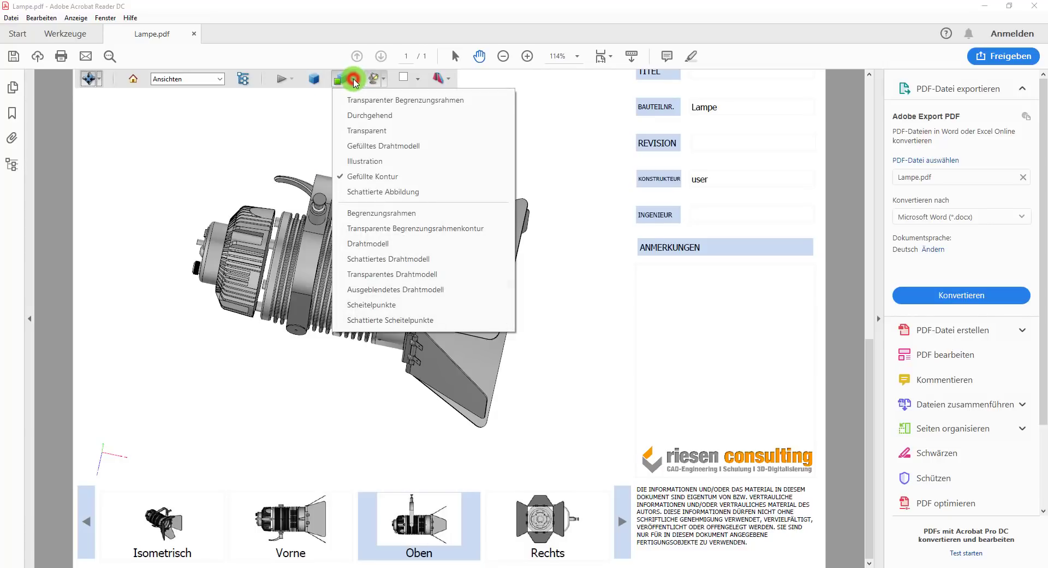
click(365, 161)
drag(402, 215, 372, 82)
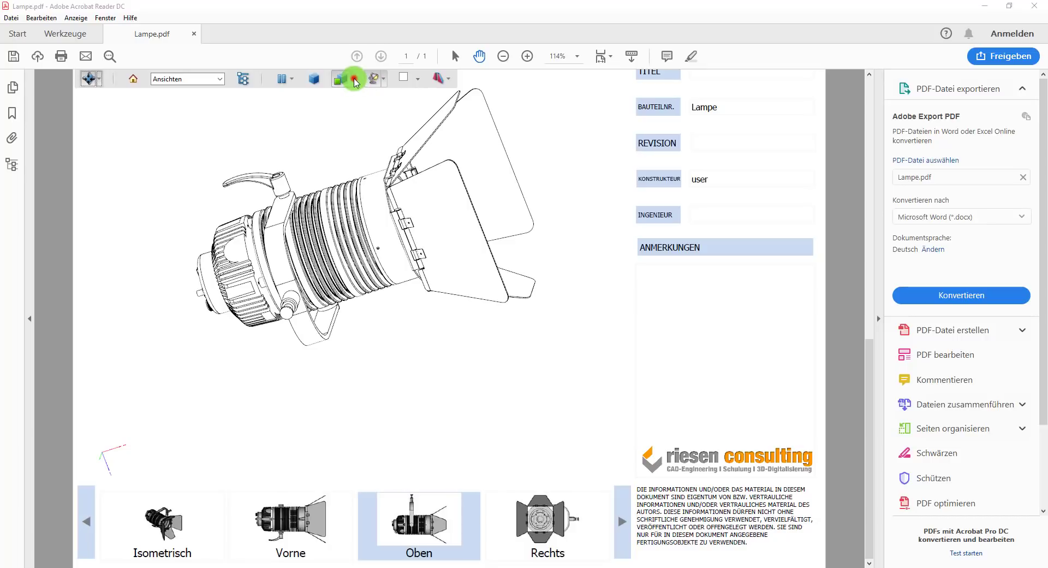
click(371, 82)
click(355, 113)
Light the lamp with Tagesbeleuchtung (daytime lighting) and orbit it to a new orientation
click(382, 83)
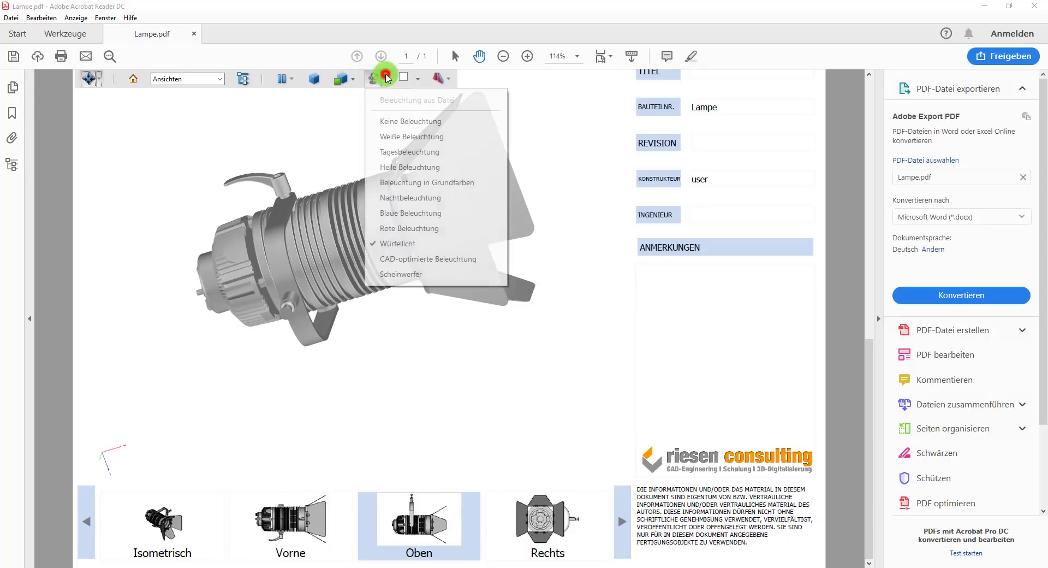
click(408, 153)
mouse_move(447, 210)
mouse_down()
mouse_move(128, 102)
mouse_move(129, 77)
mouse_up()
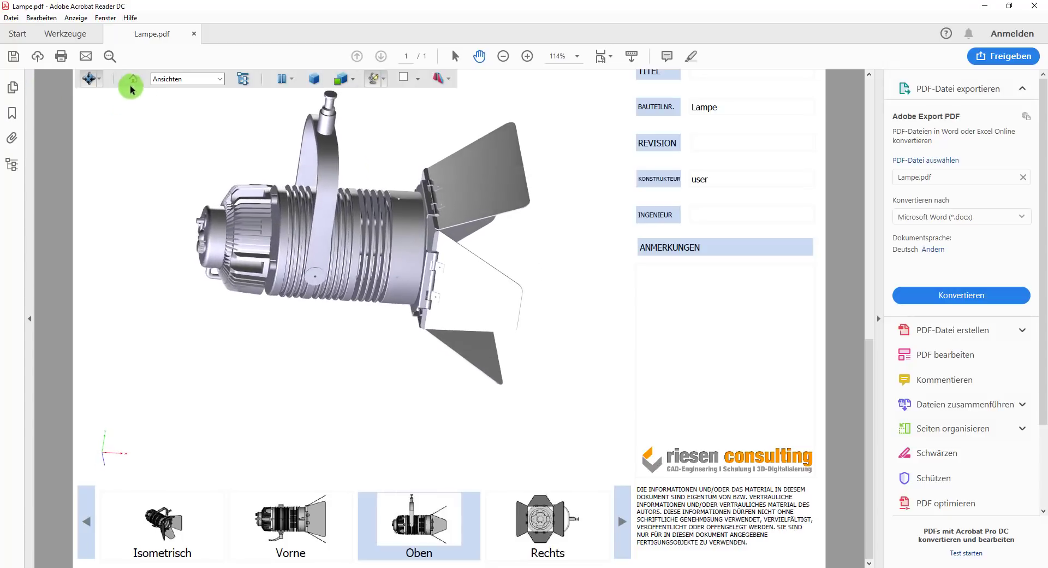
Start the 3D-Messwerkzeug and turn off its navigation tips permanently
click(99, 78)
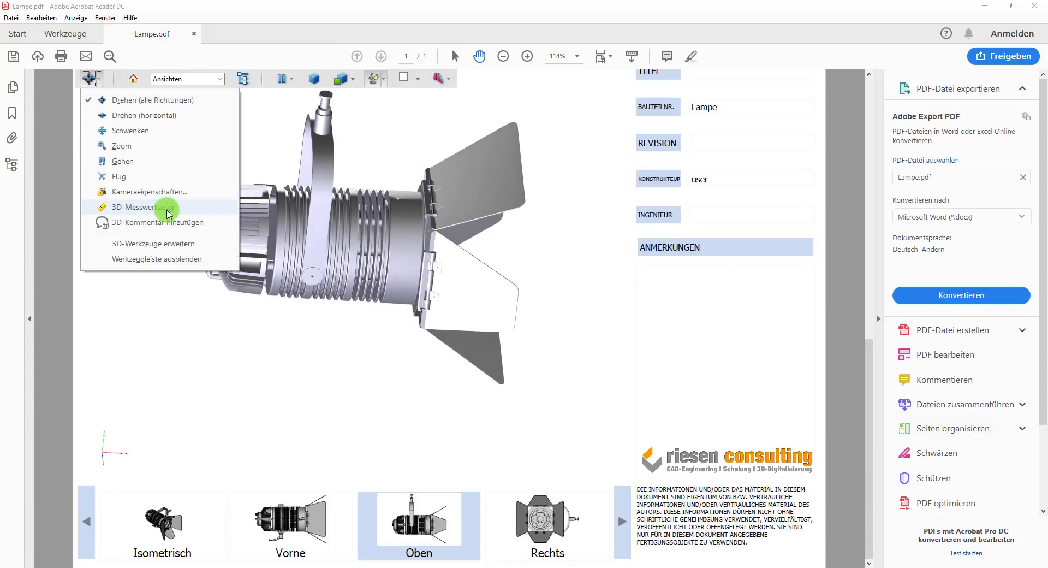
click(168, 209)
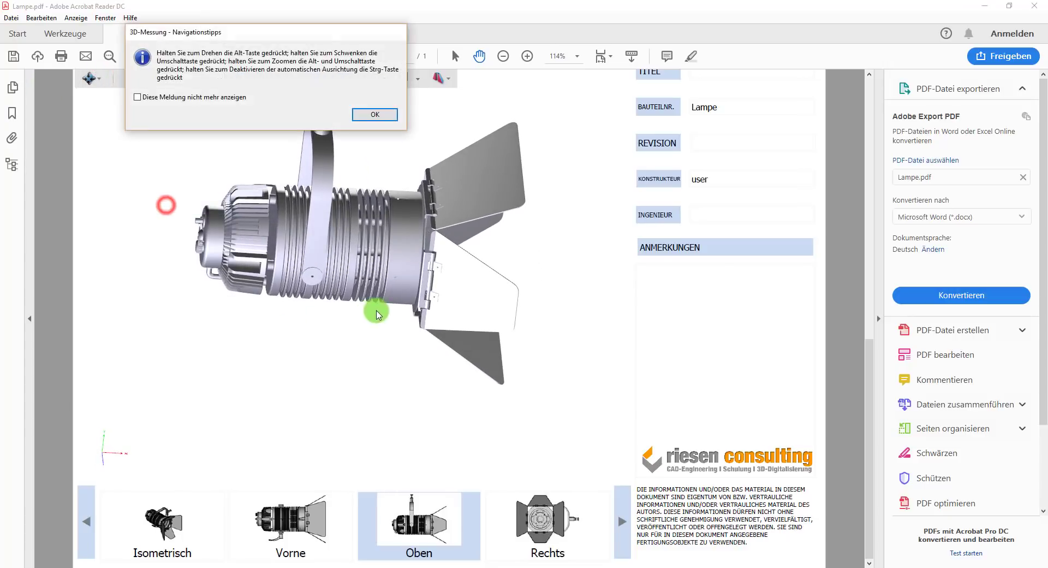
click(216, 97)
click(379, 114)
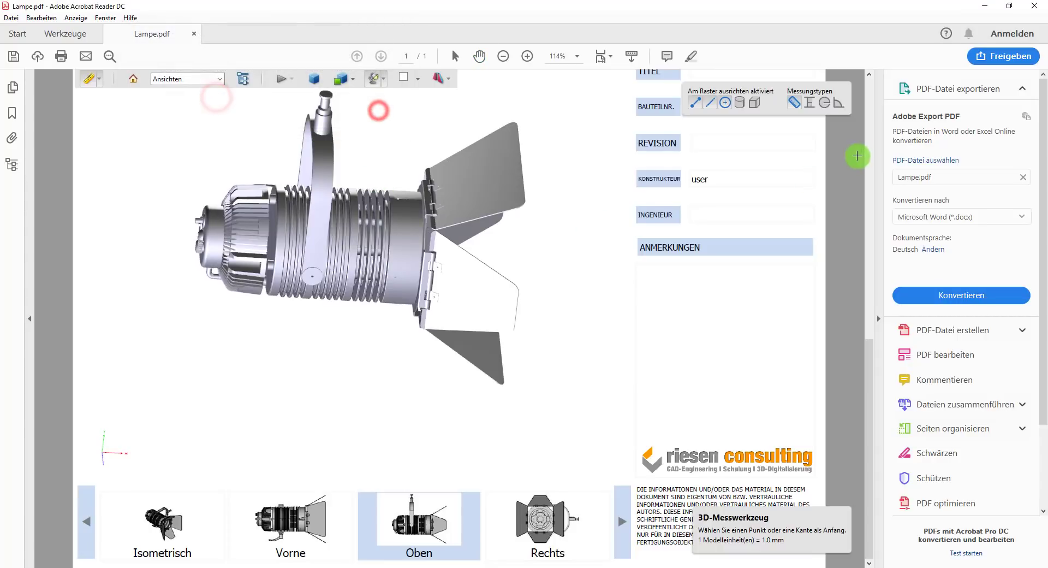
Enable circular edge snapping and measure a circular lamp edge, reading 68,37 mm
click(725, 103)
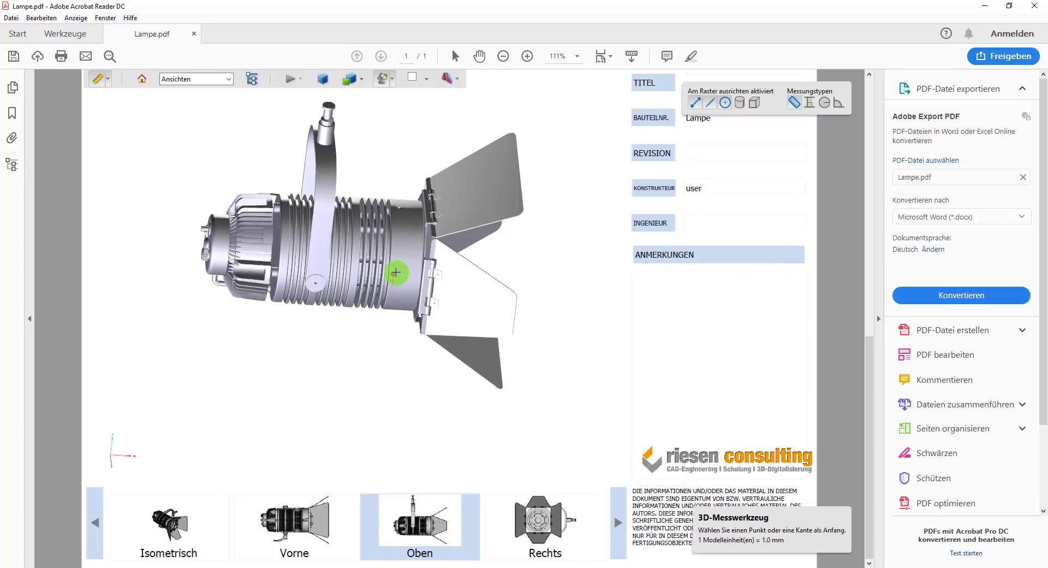
click(394, 269)
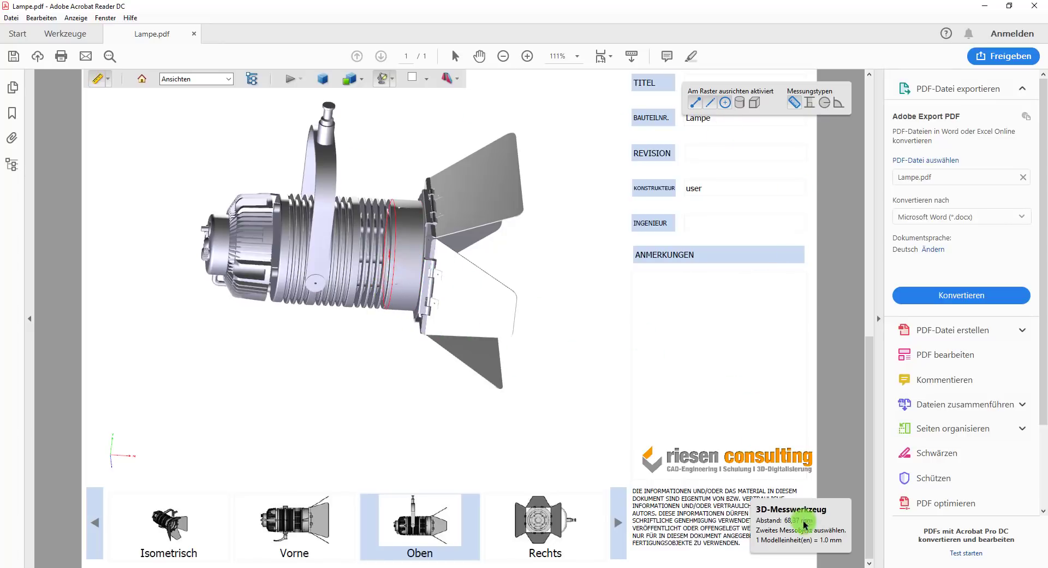
drag(818, 524, 730, 361)
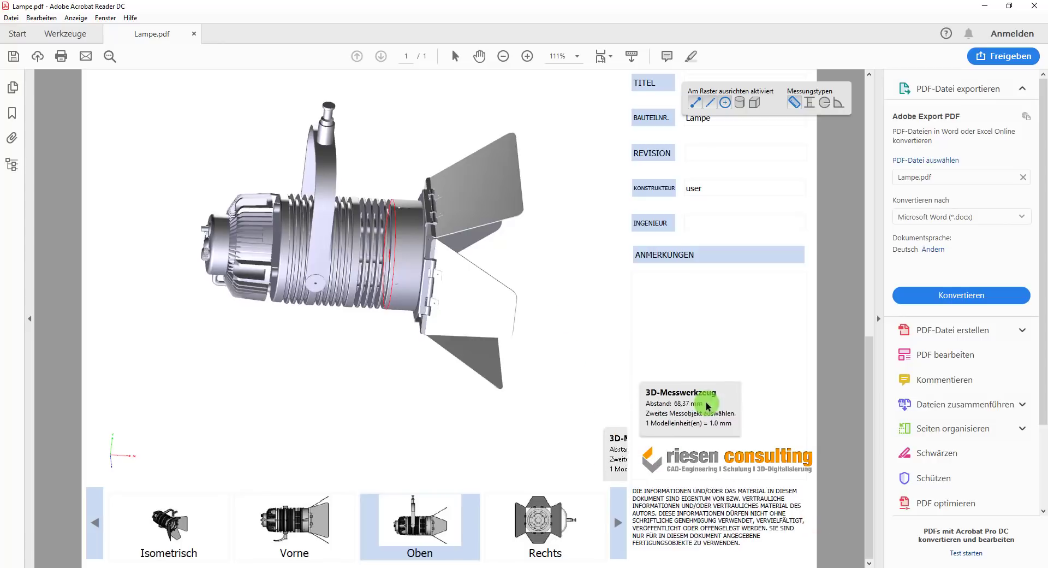
ctrl+scroll(780, 332, up, 1)
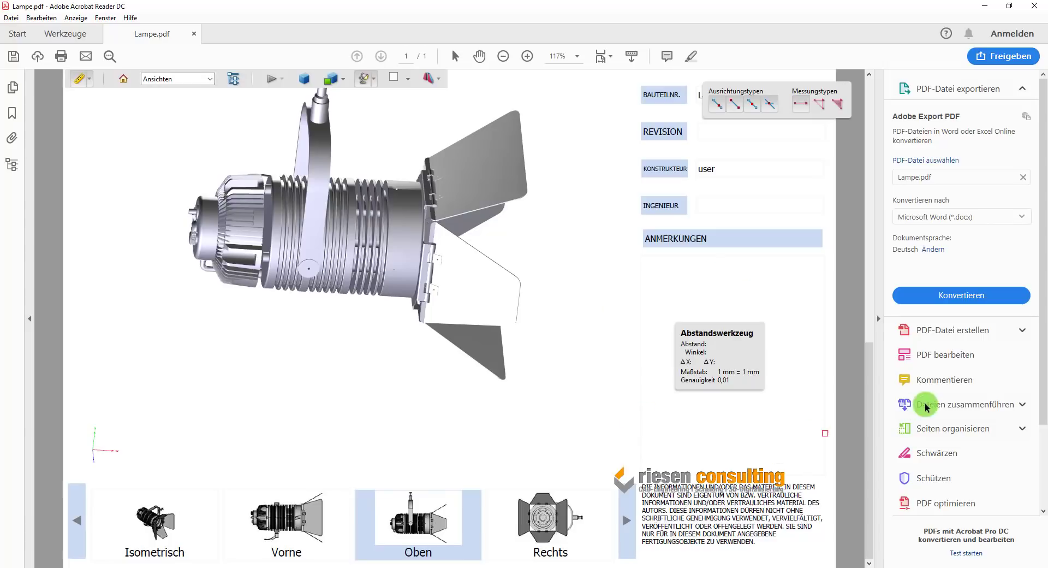
ctrl+scroll(641, 398, down, 2)
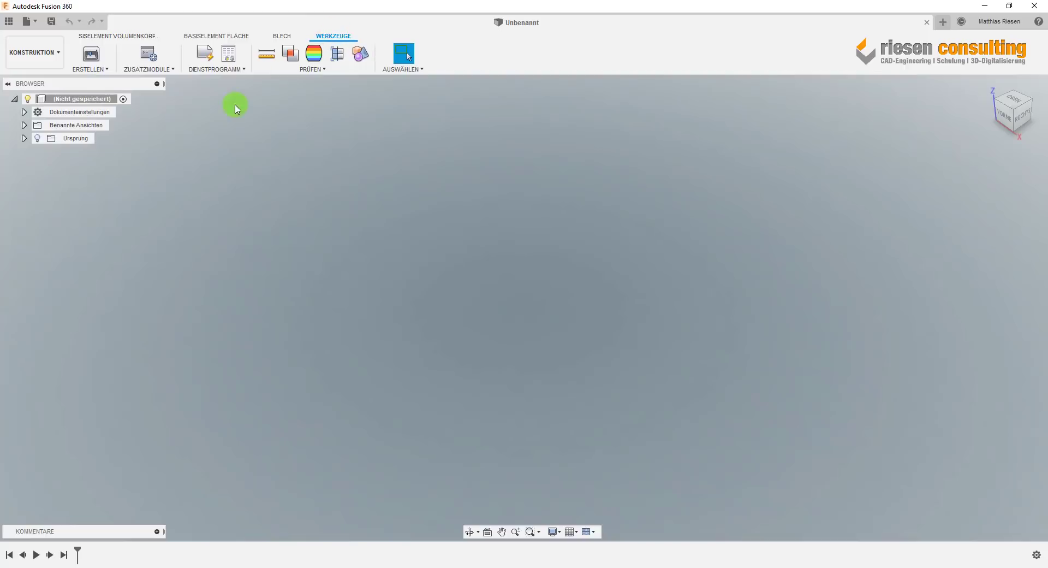
Open the Fusion 360 App Store from the Werkzeuge tab's Zusatzmodule menu
click(172, 69)
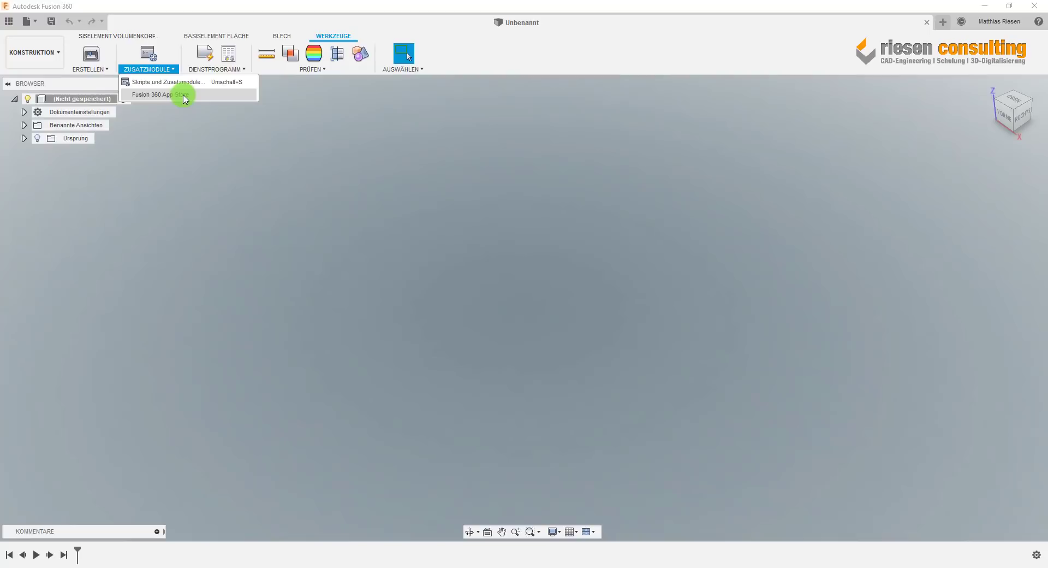
click(184, 95)
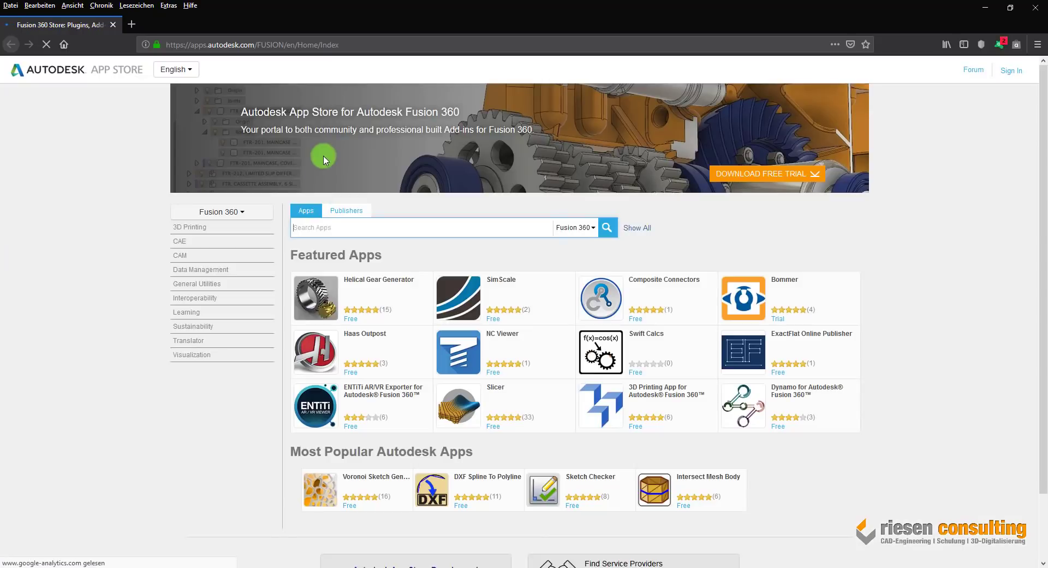
Switch the App Store language to Deutsch
click(185, 75)
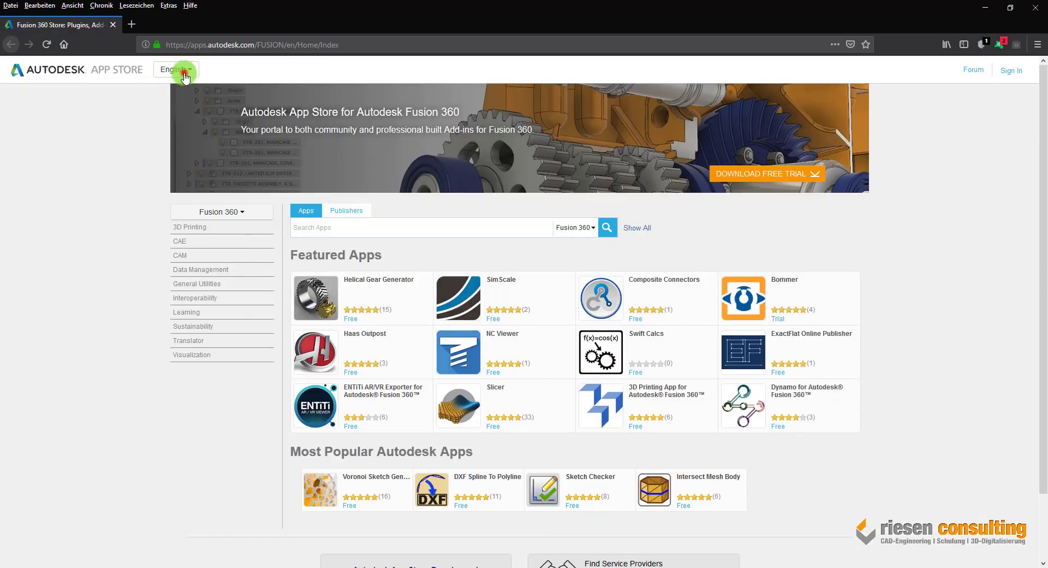
click(191, 105)
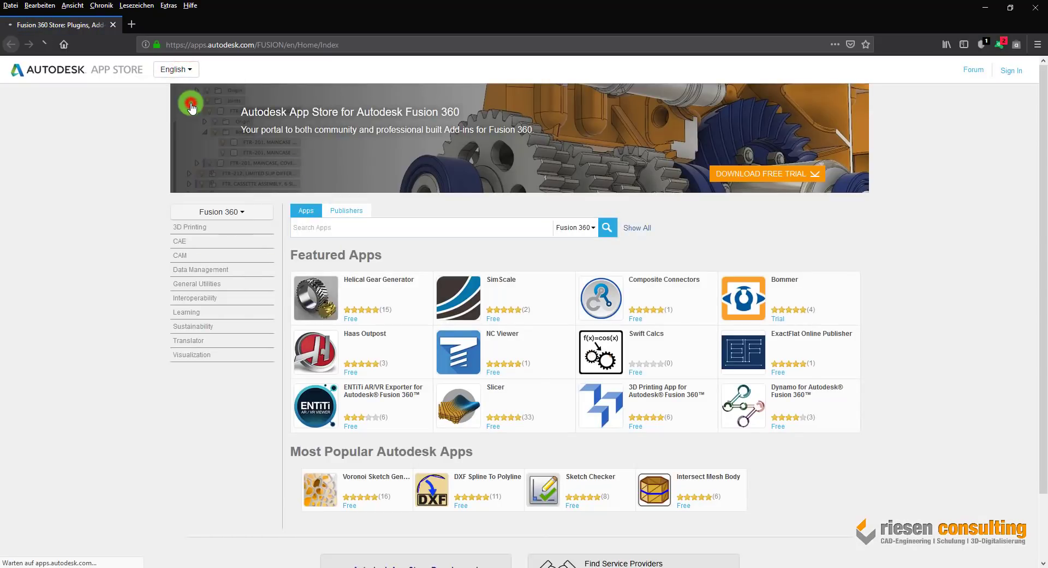
click(445, 227)
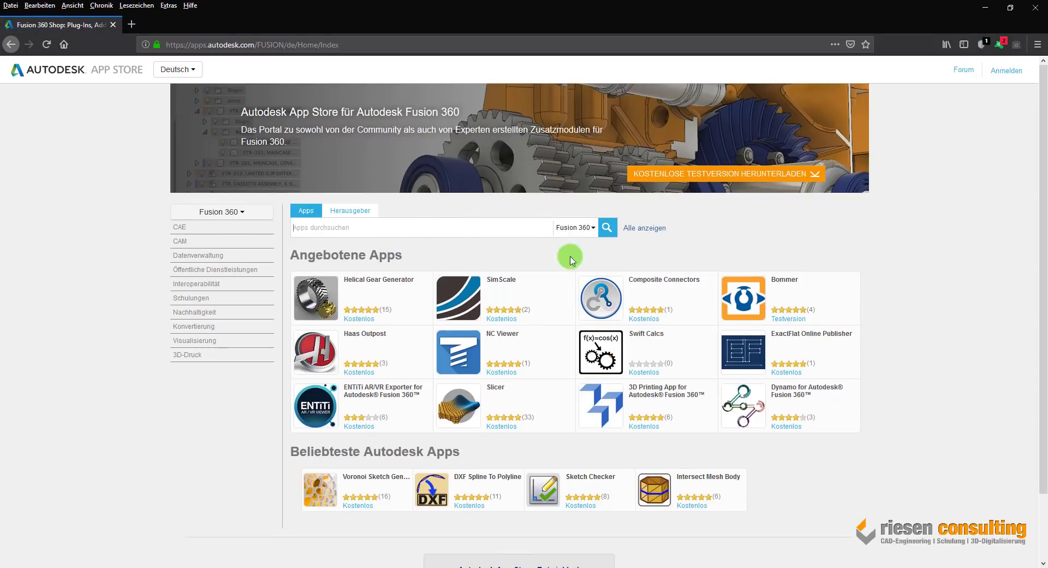
Keep the product filter on Fusion 360 and start a search for '3d pdf'
click(596, 227)
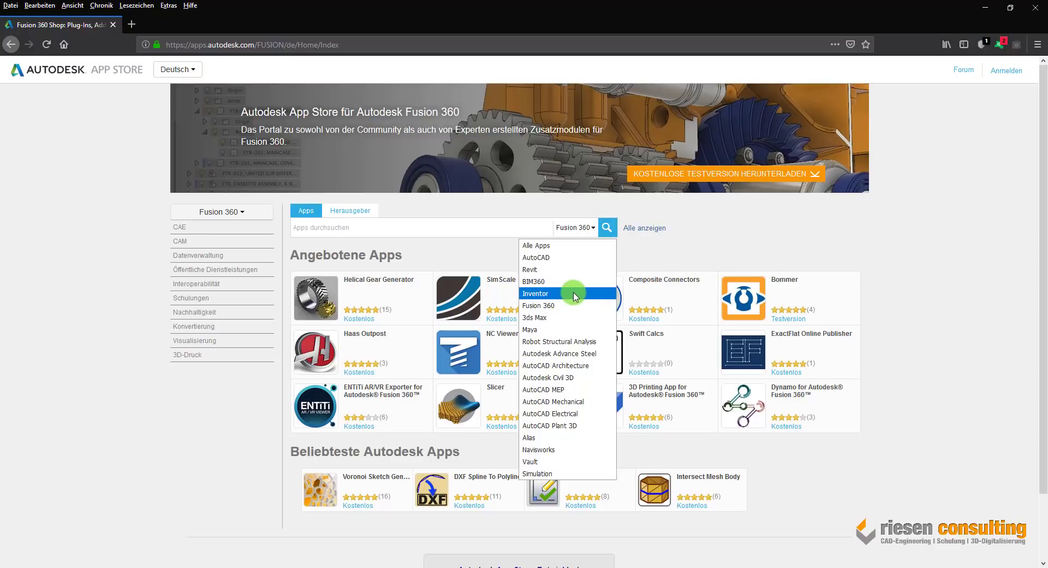
click(573, 294)
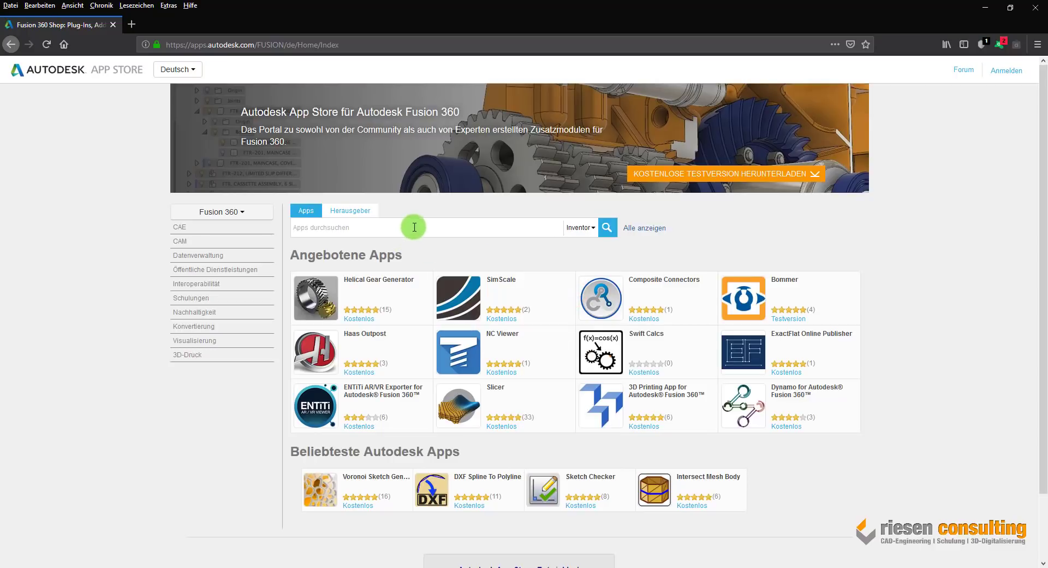
click(581, 230)
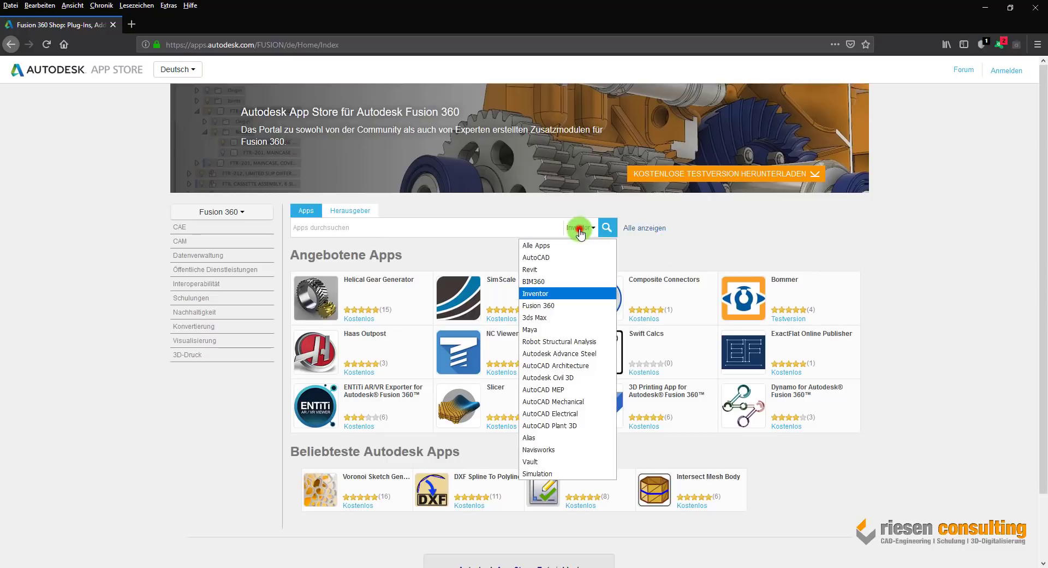
click(551, 304)
click(445, 228)
text(3d pdf)
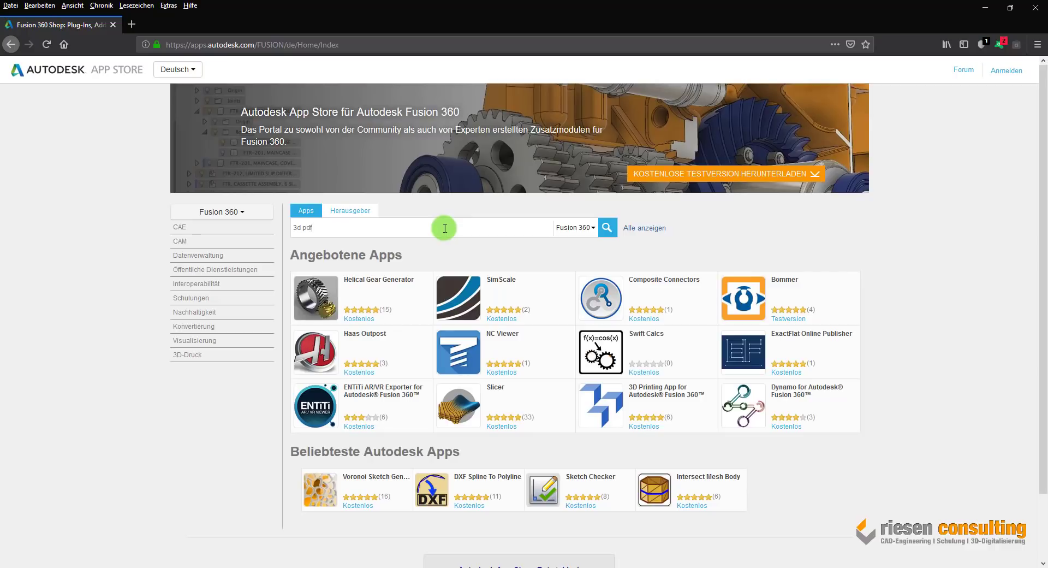
Search, open the 3D PDF Exporter for Autodesk Fusion 360 - Trial page, and start its download
key(Return)
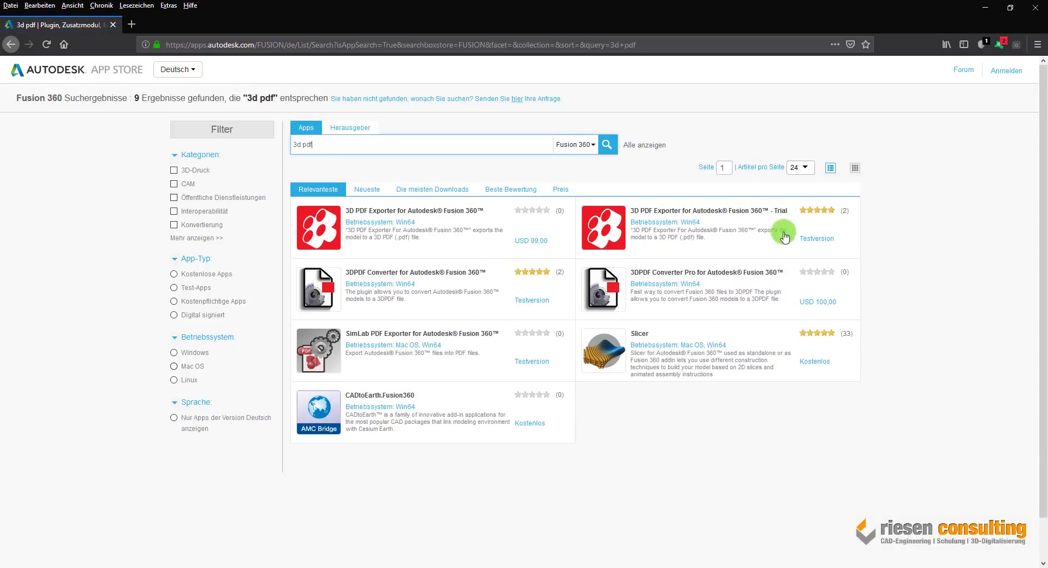
click(716, 213)
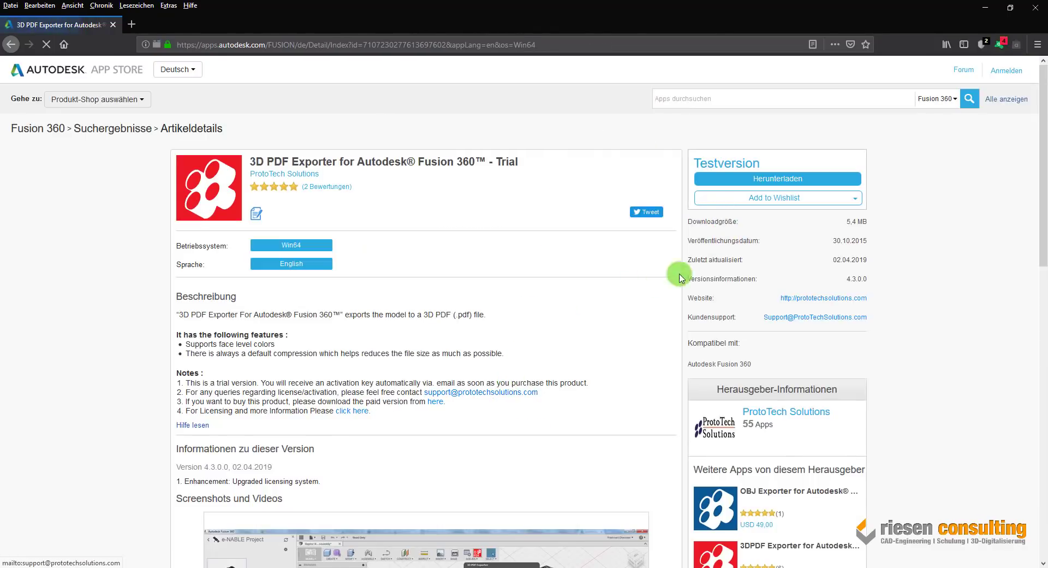
click(798, 180)
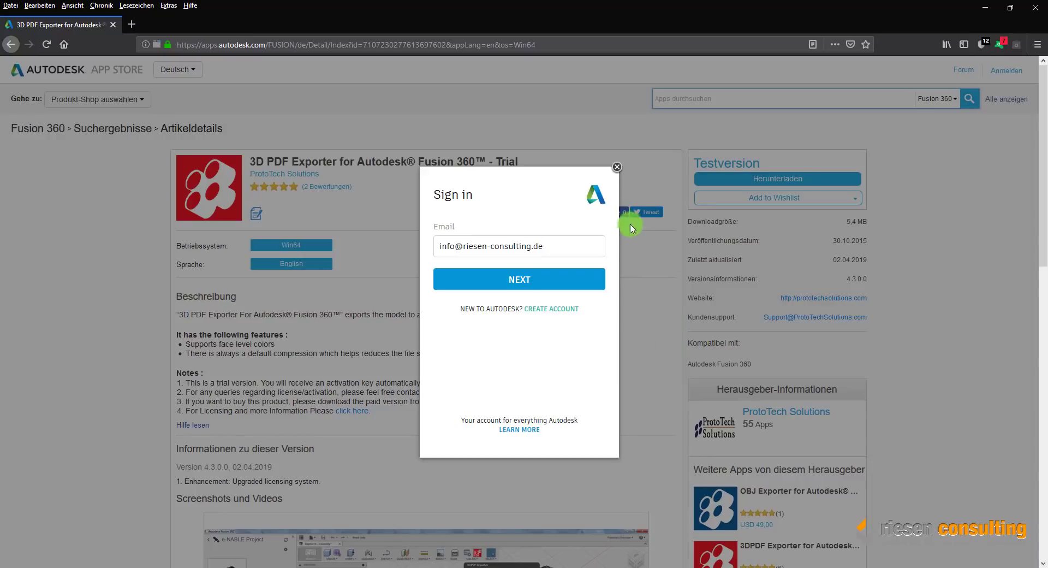
Sign in with the account e-mail and password, then check the download in the Firefox Library
click(537, 271)
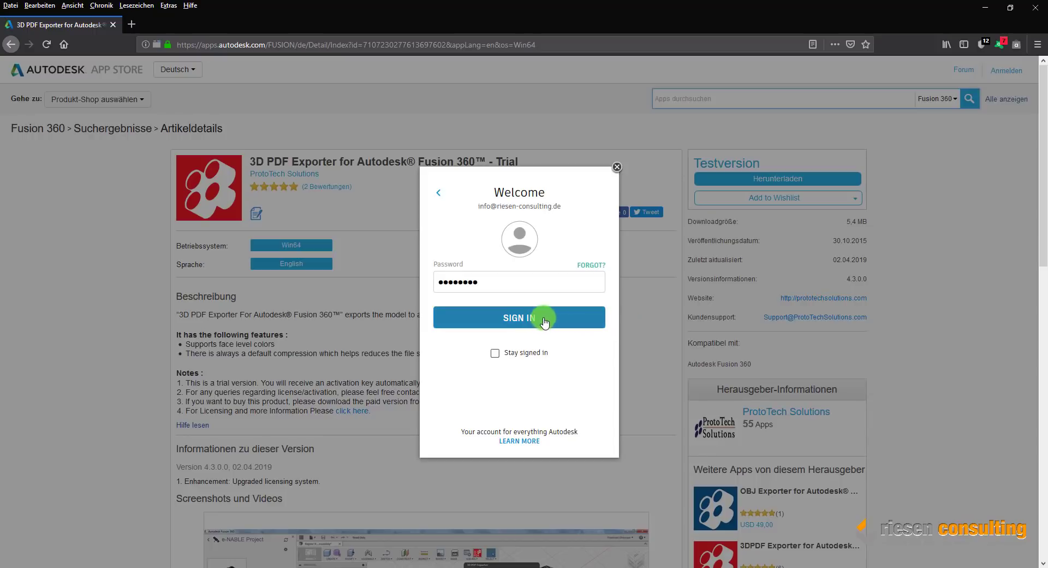
click(546, 319)
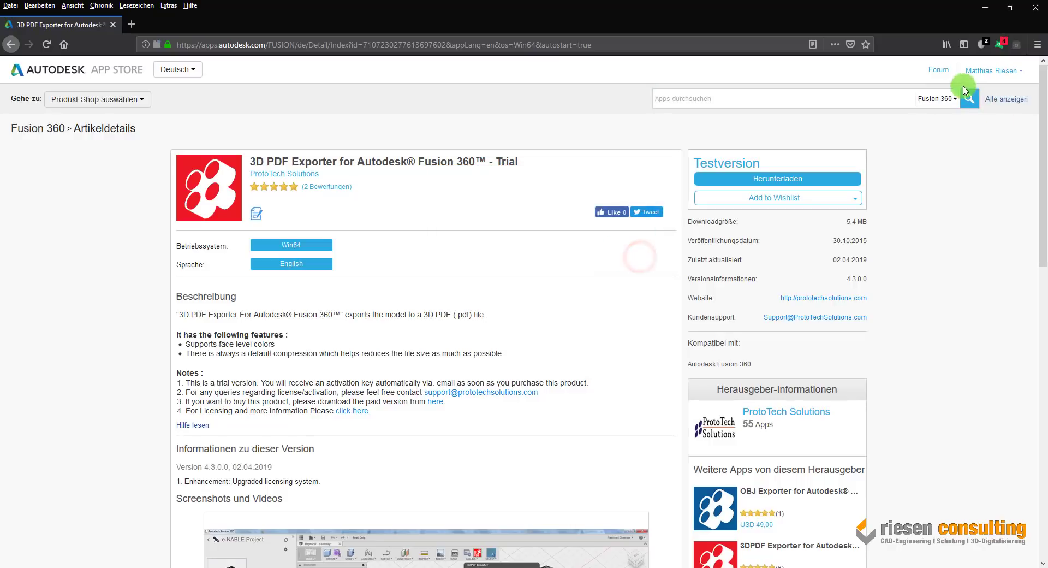
click(949, 46)
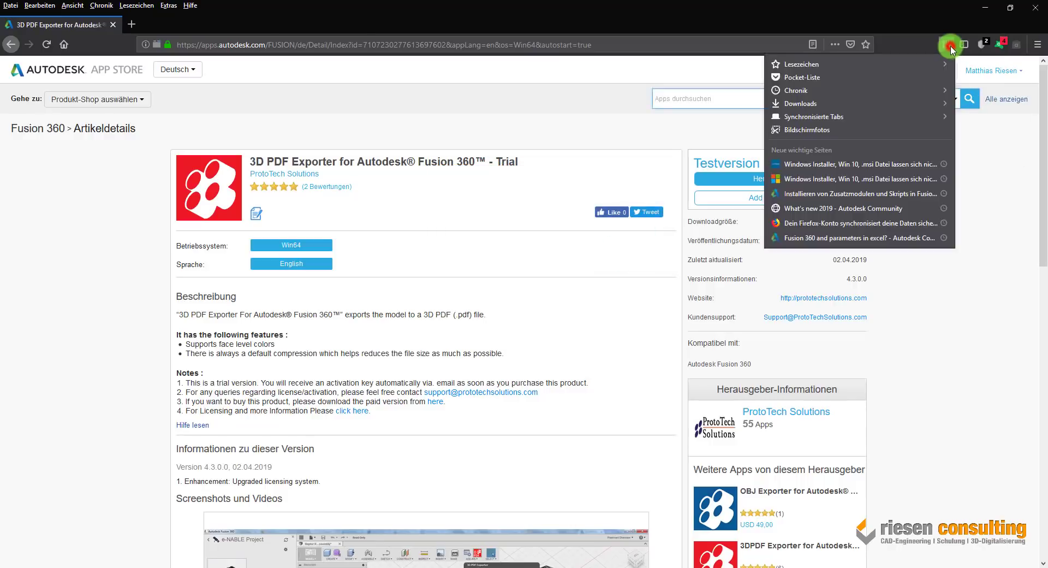
click(938, 304)
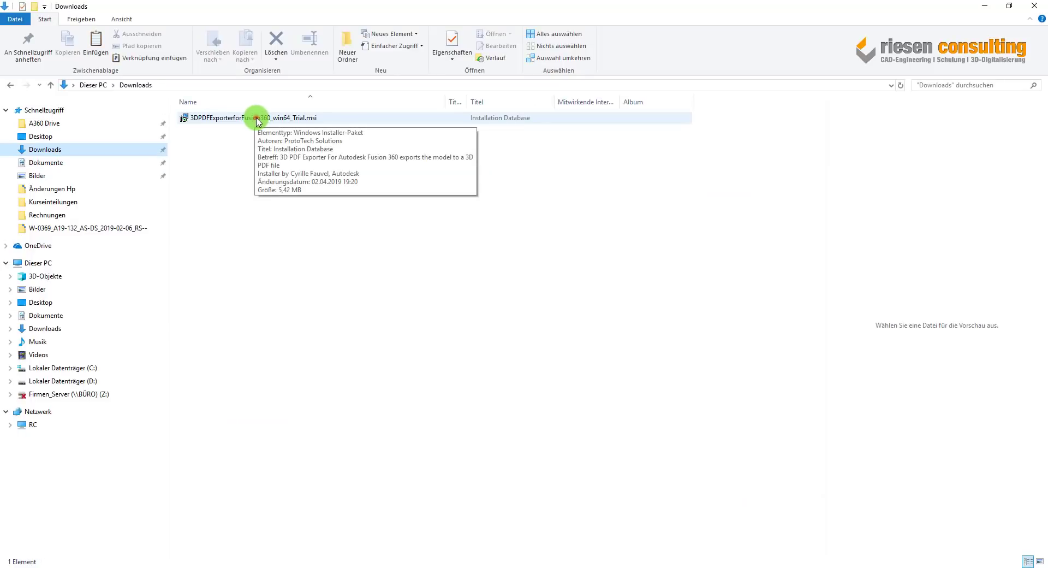
Run 3DPDFExporterforFusion360_win64_Trial.msi past the security warning and install the add-in
double_click(258, 119)
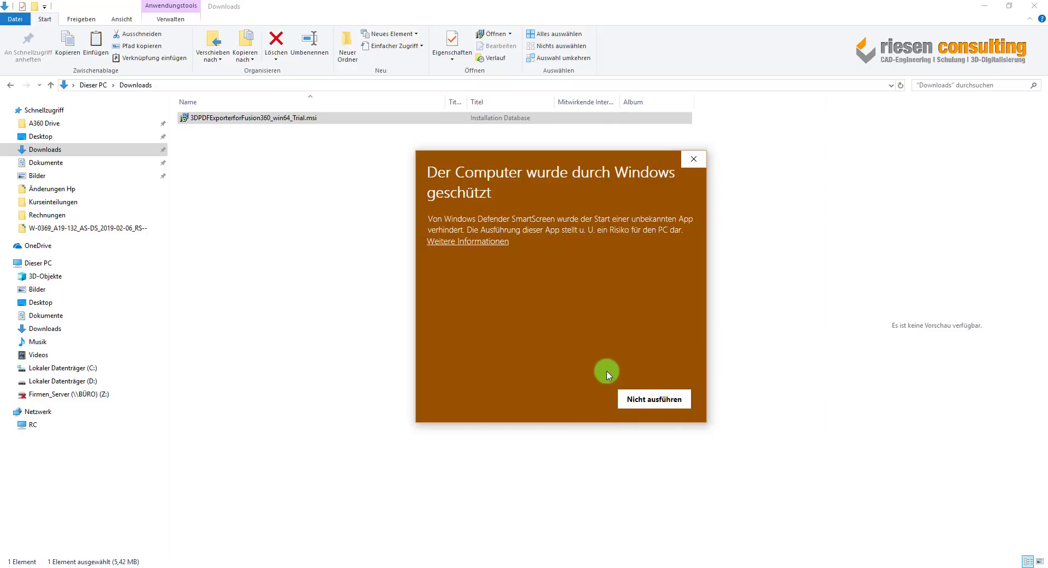
click(494, 246)
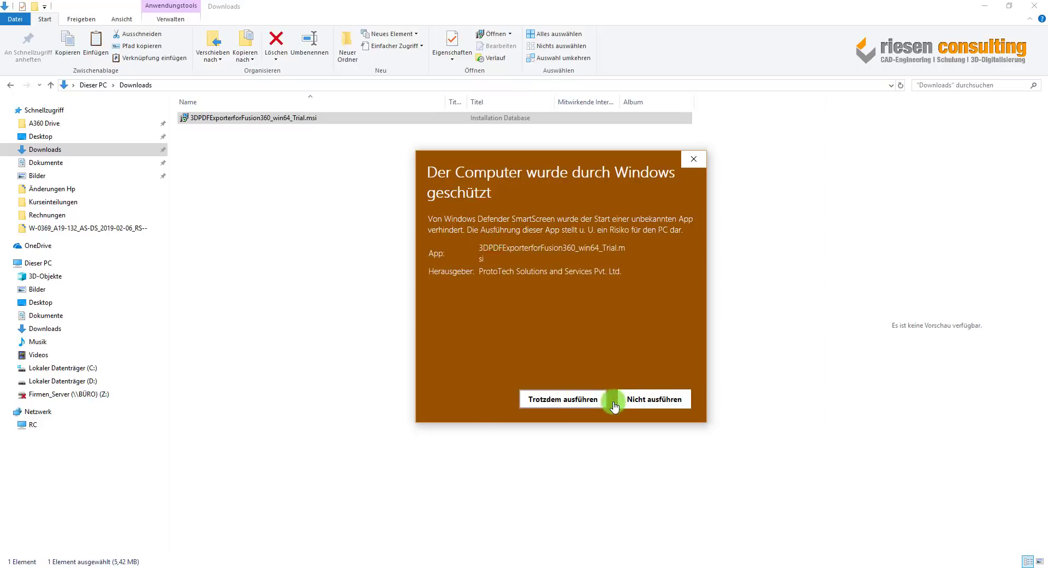
click(581, 407)
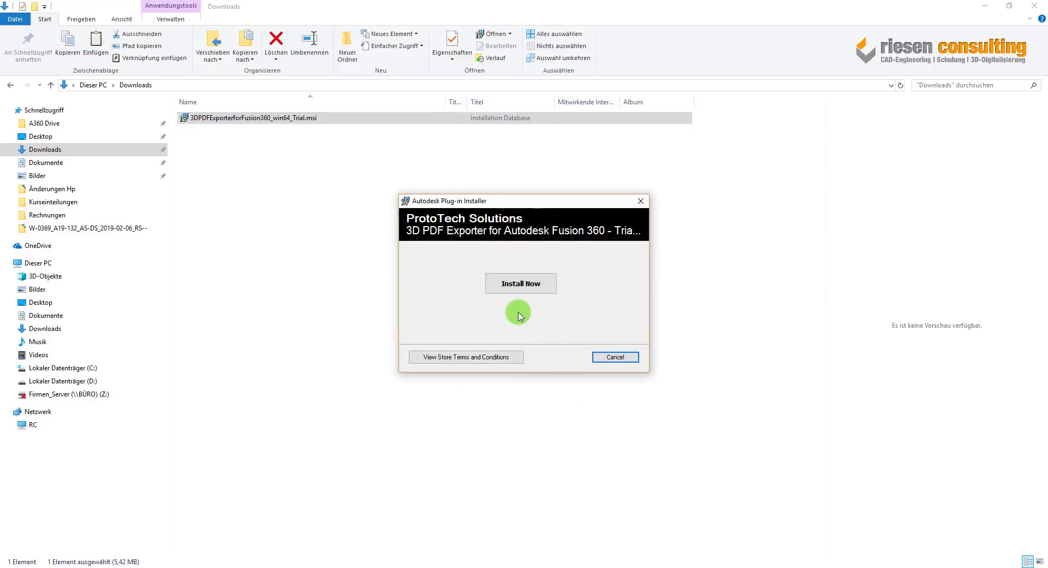
click(529, 285)
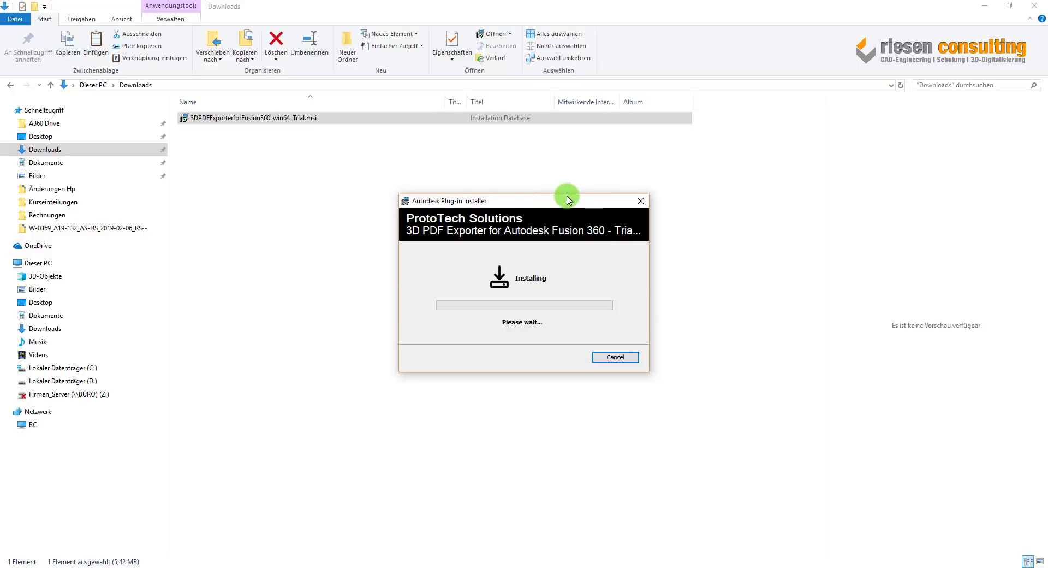
Close the installer after the successful install and return to Fusion 360
mouse_move(567, 200)
mouse_down()
mouse_move(538, 205)
mouse_move(554, 206)
mouse_up()
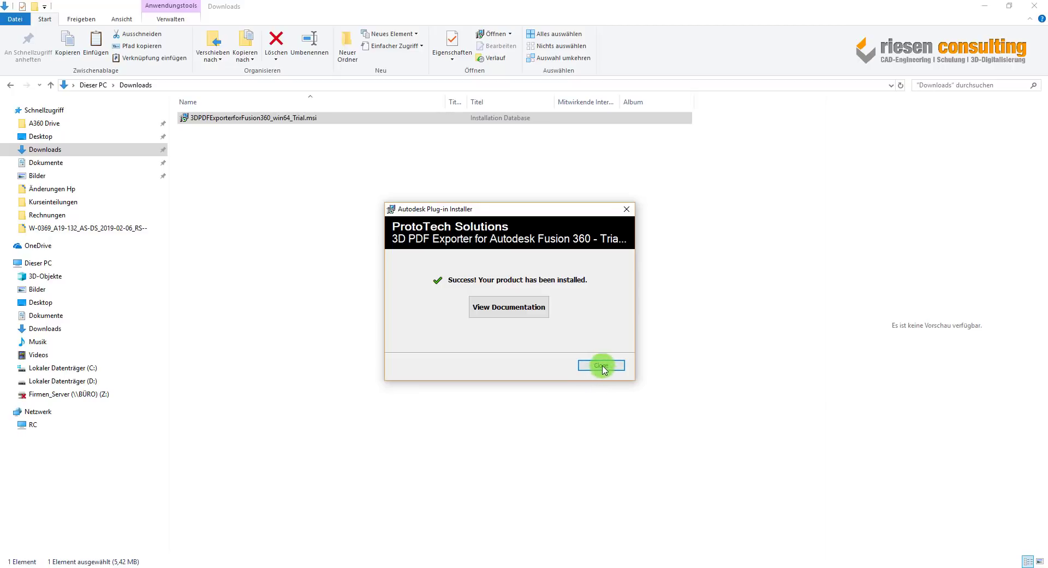
click(603, 367)
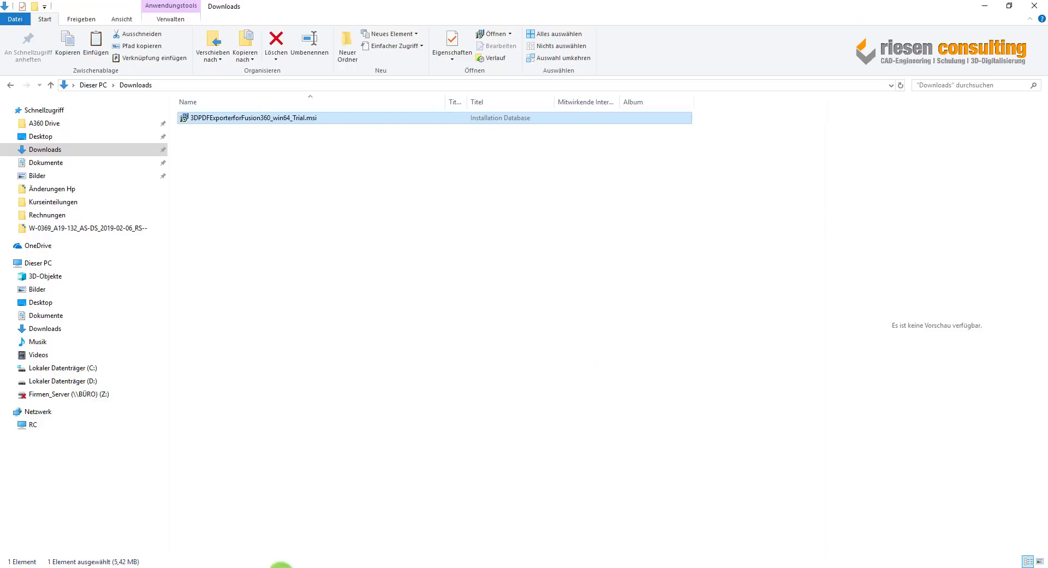
click(281, 567)
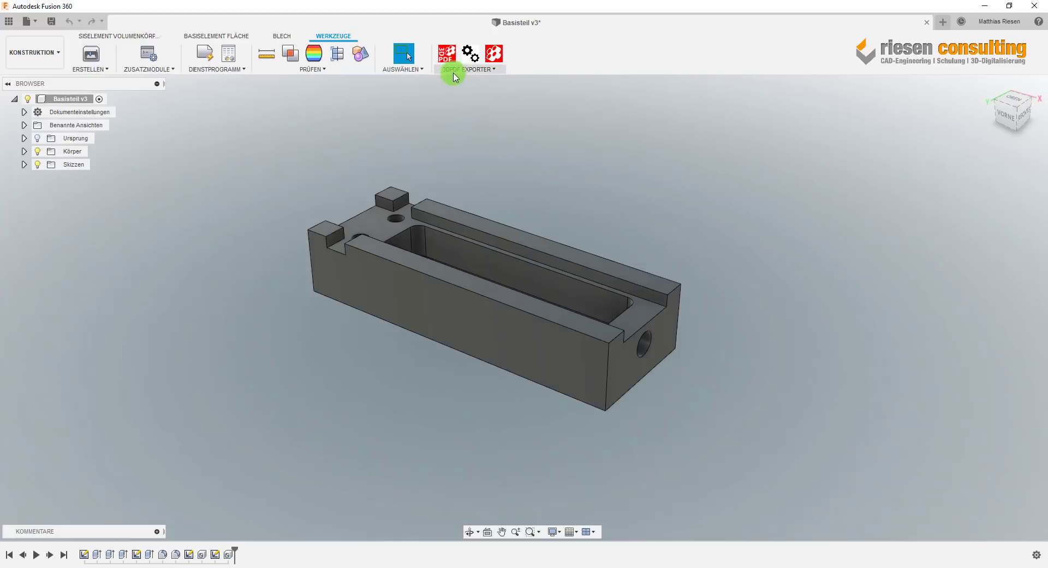
Set 3D PDF export to High model quality (precision 15, tolerance 4) with default tessellation tolerance off
click(469, 54)
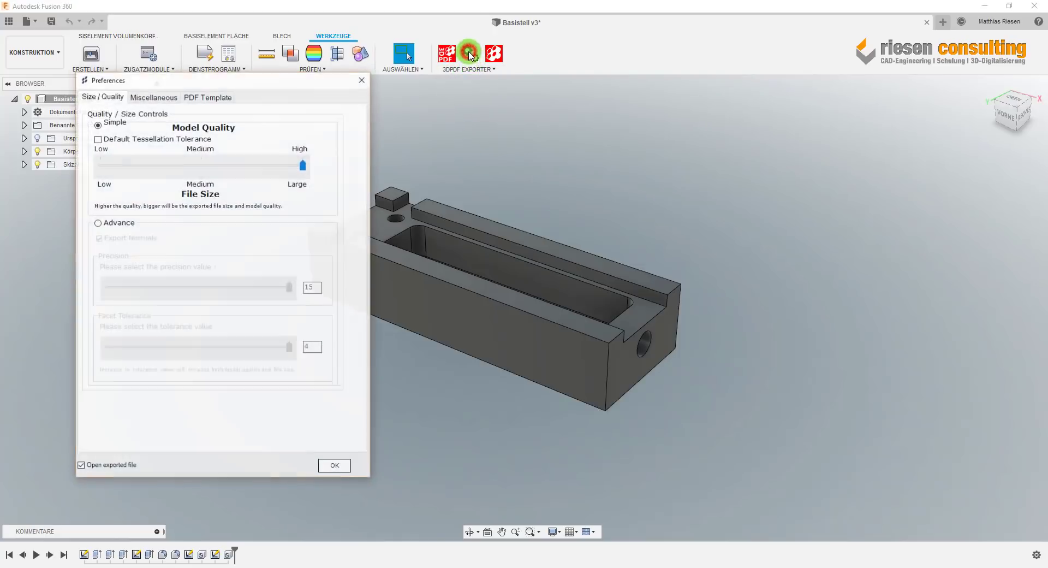
click(144, 142)
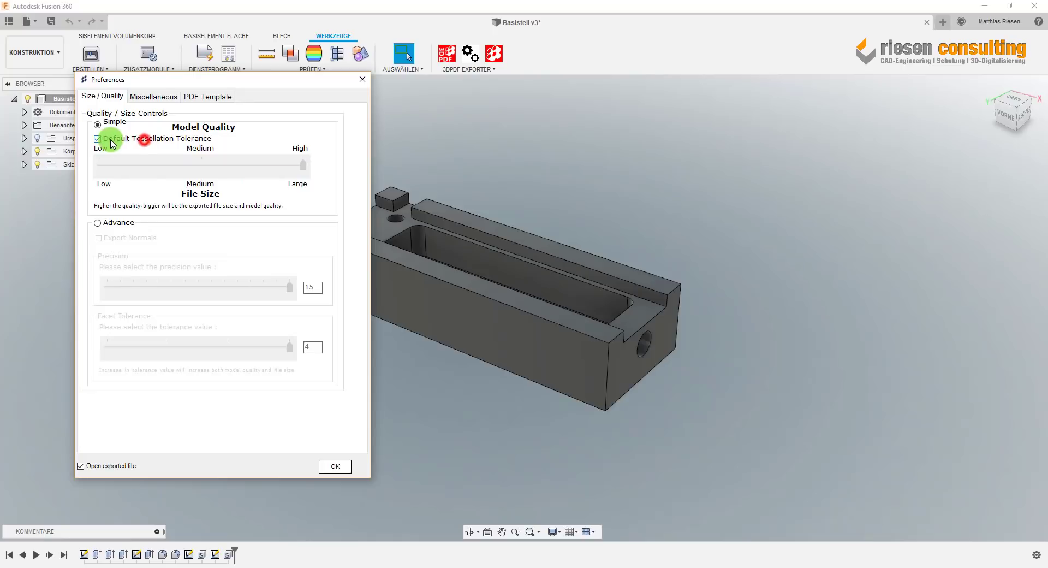
click(136, 141)
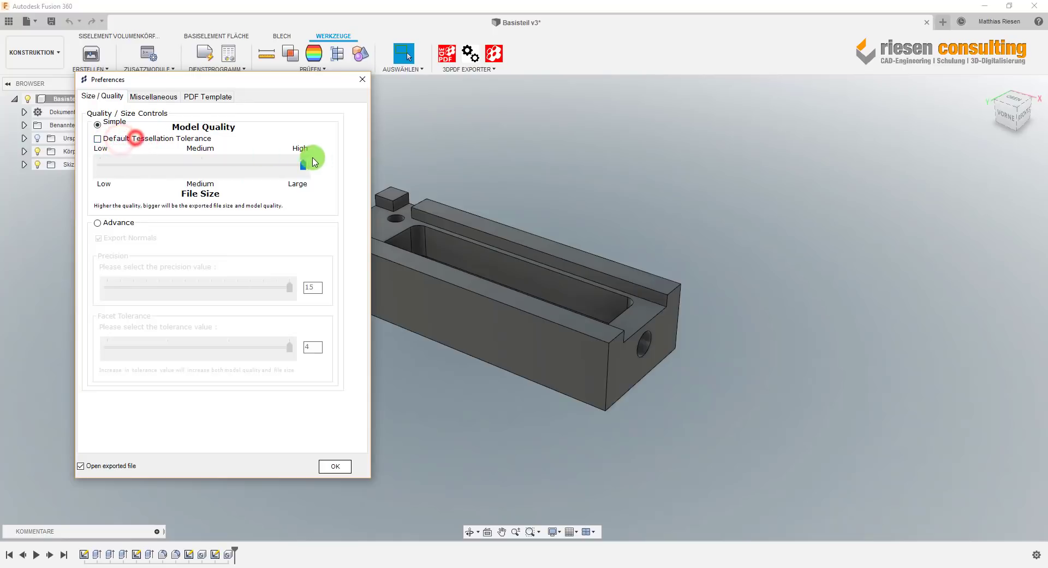
mouse_move(303, 165)
mouse_down()
mouse_move(106, 175)
mouse_move(315, 159)
mouse_up()
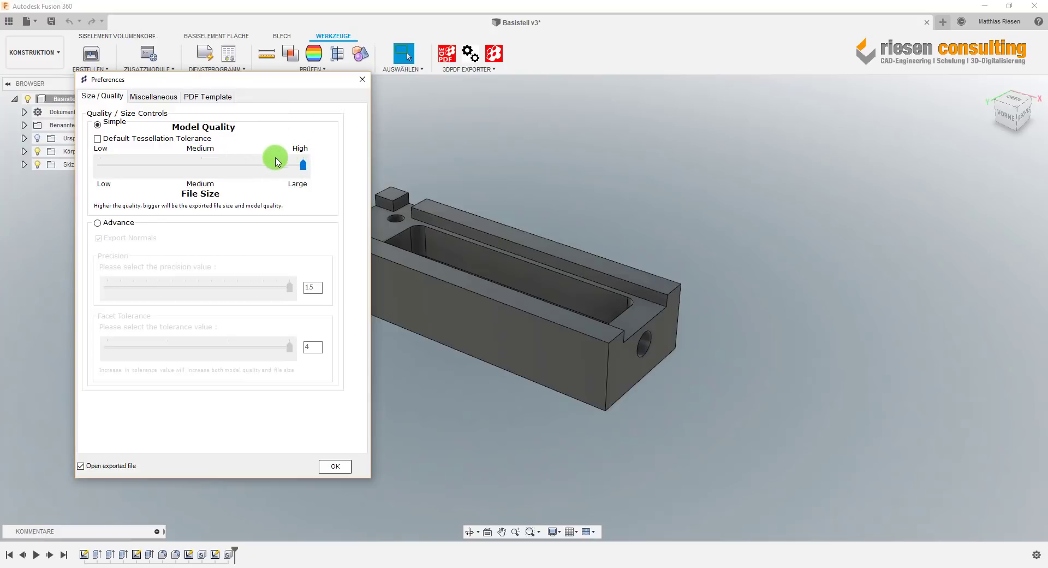
click(271, 133)
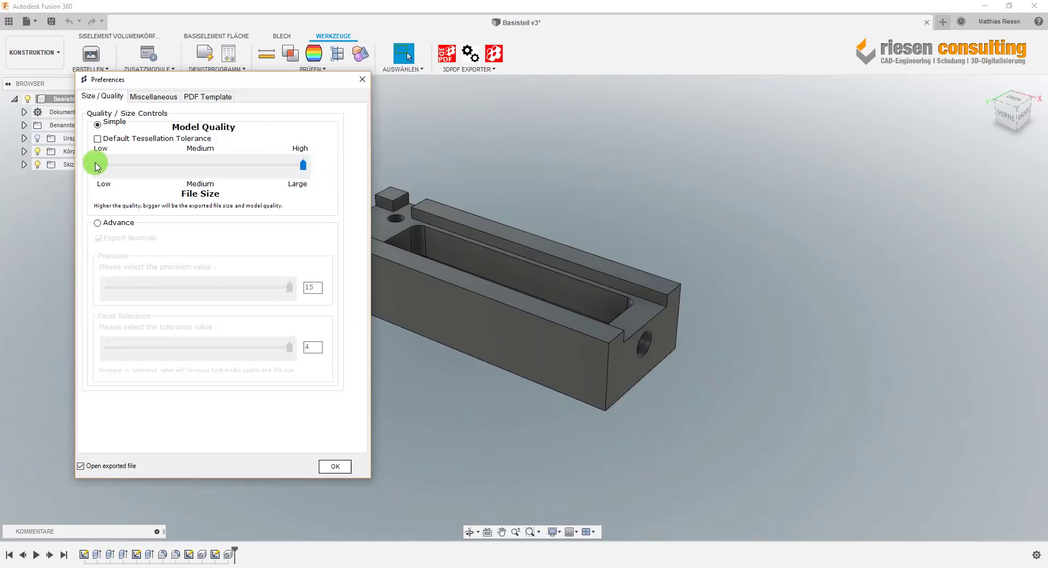
Export the part to the Desktop as Basisteil v3.pdf and dismiss the export confirmation
click(335, 467)
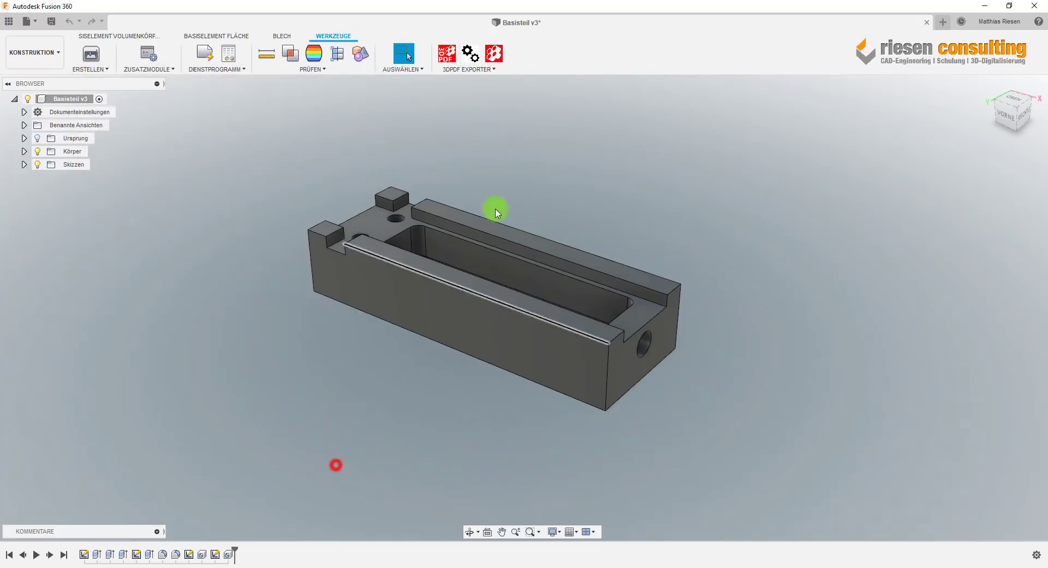
click(445, 57)
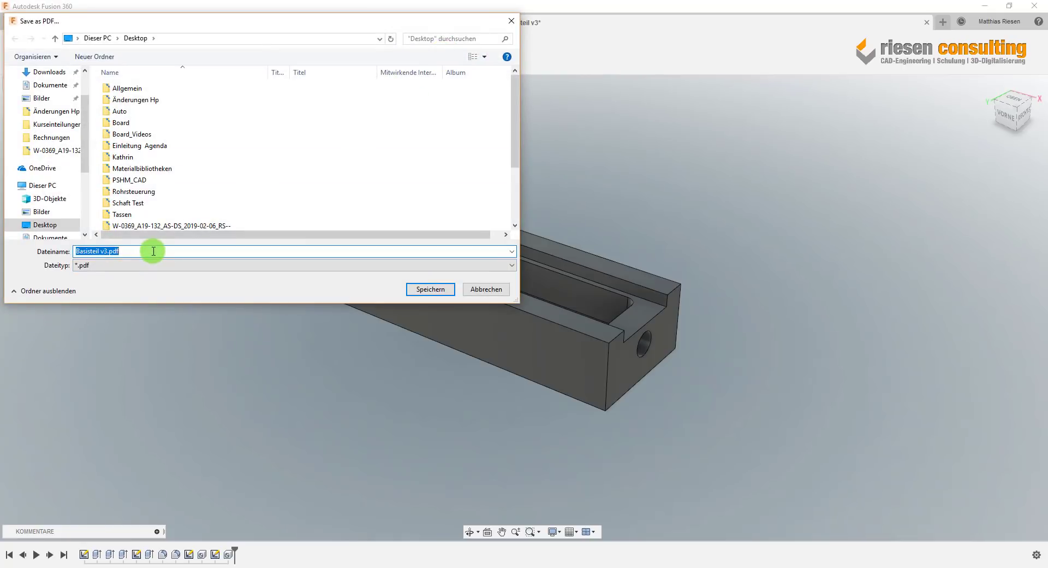
click(153, 251)
key(Return)
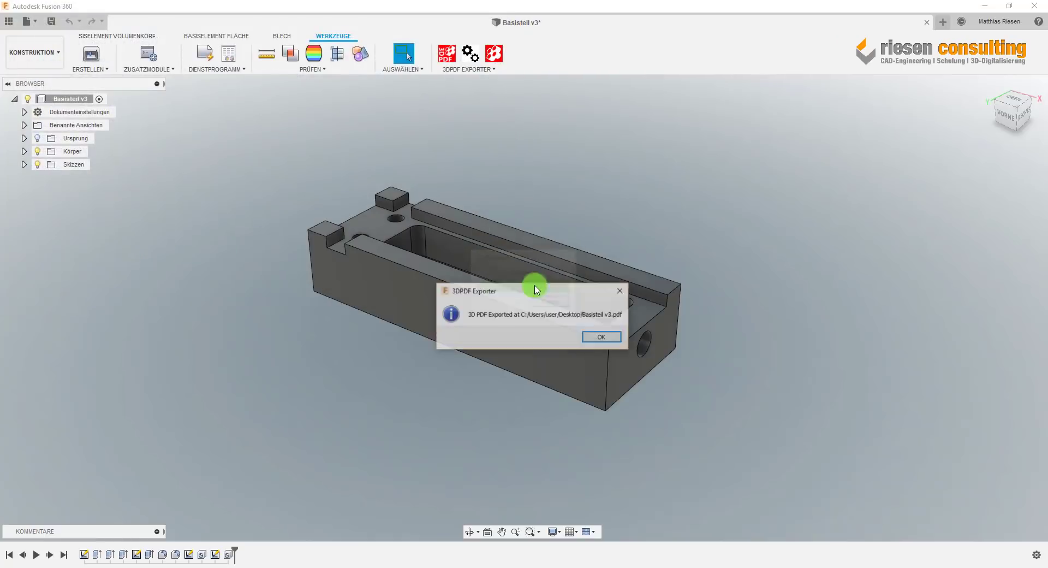
click(618, 337)
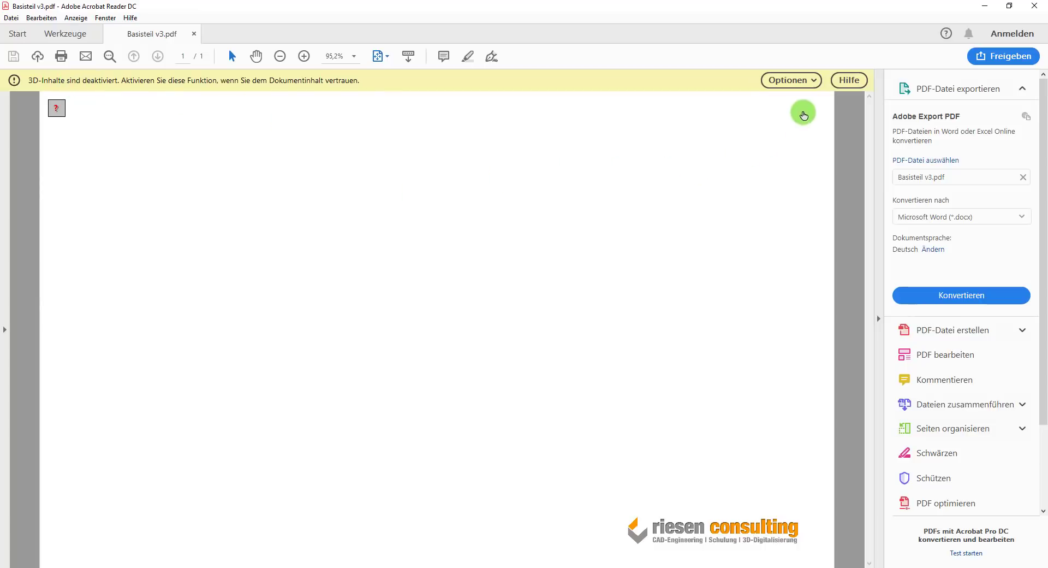
Always trust Basisteil v3.pdf and activate its 3D base part
click(817, 80)
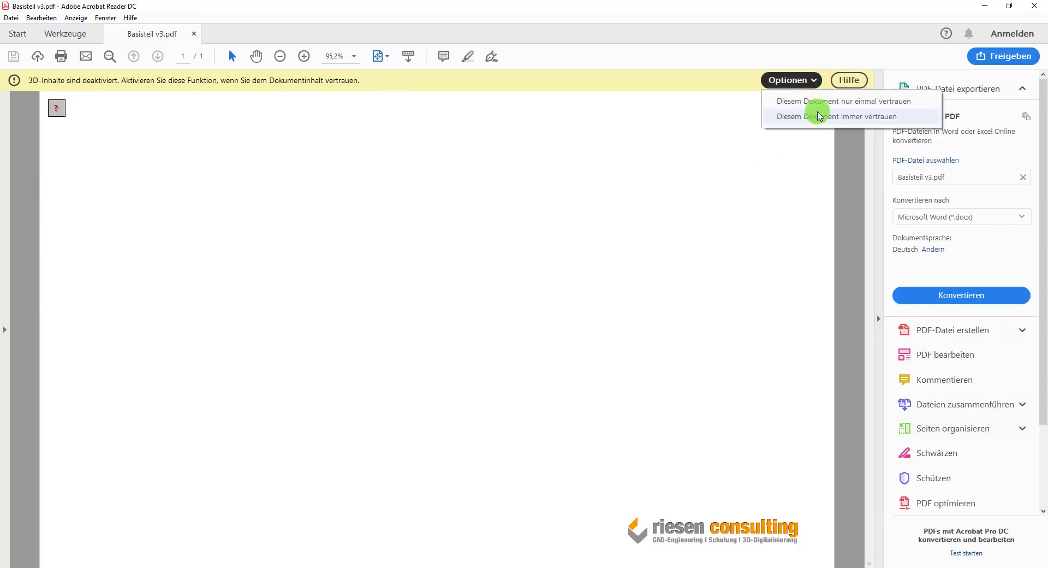
click(797, 117)
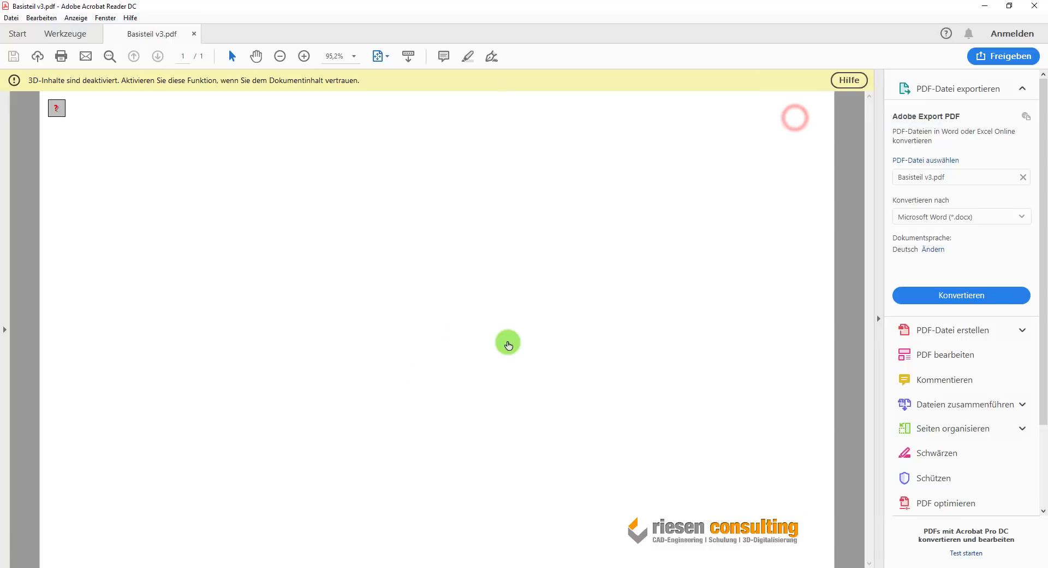
click(395, 346)
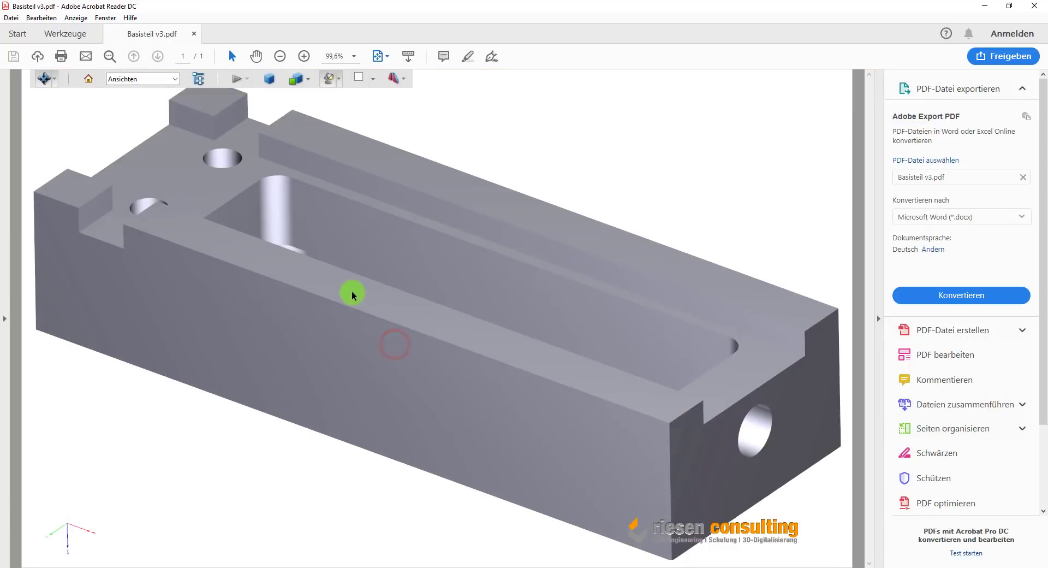
Rotate the model to inspect the grooved top face and the pocket from below
drag(475, 212, 325, 438)
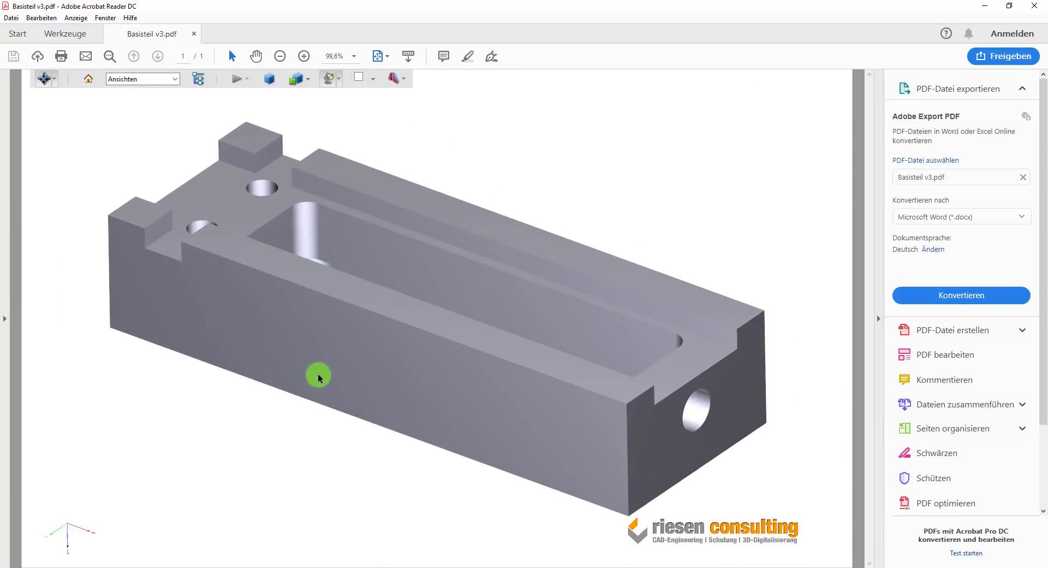
click(276, 491)
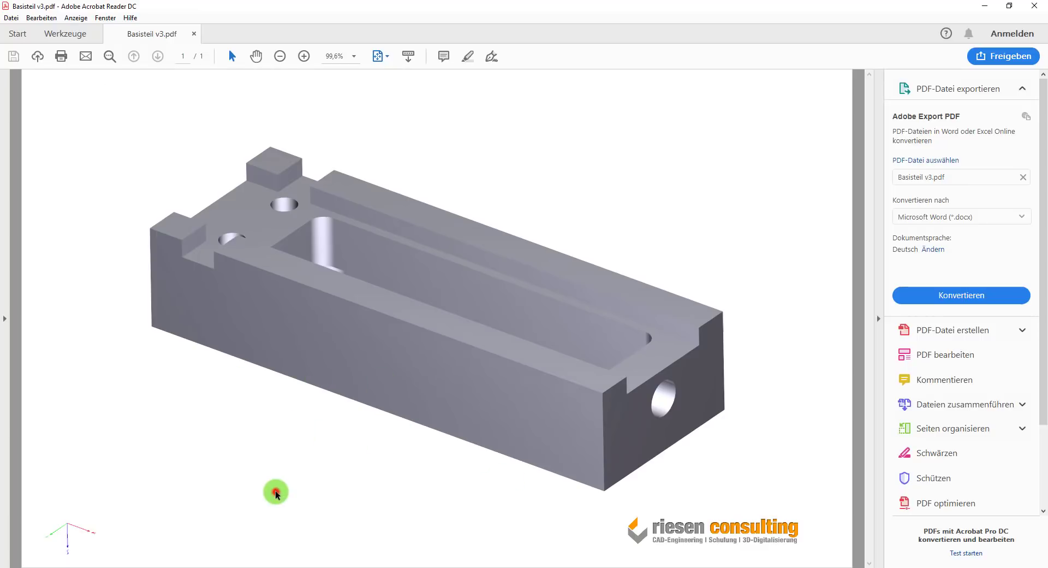
mouse_move(476, 358)
mouse_down()
mouse_move(407, 185)
mouse_move(468, 270)
mouse_move(604, 363)
mouse_move(466, 437)
mouse_move(319, 312)
mouse_move(264, 229)
mouse_up()
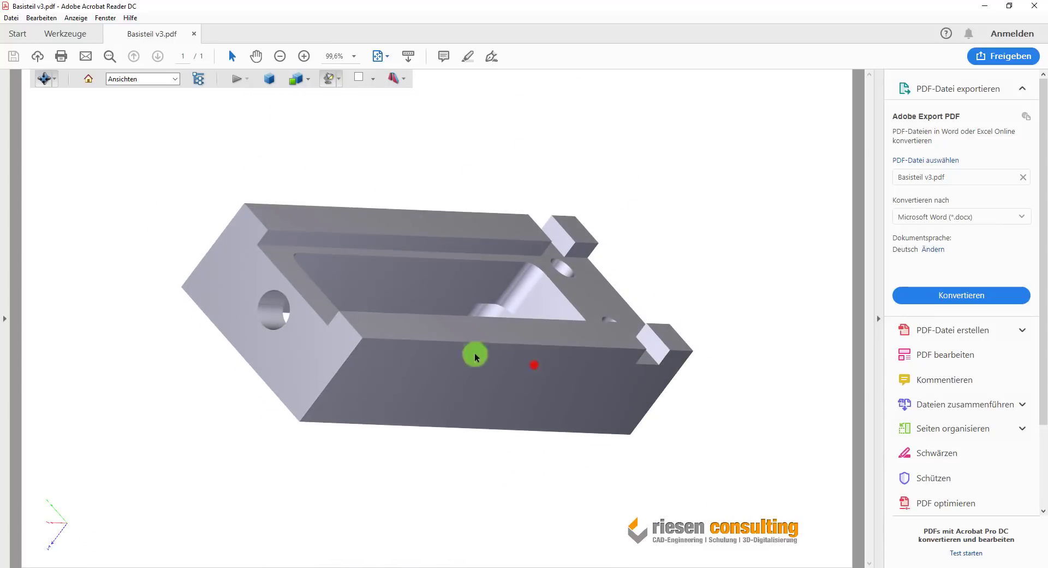
mouse_move(475, 356)
mouse_down()
mouse_move(208, 297)
mouse_move(449, 412)
mouse_move(145, 327)
mouse_up()
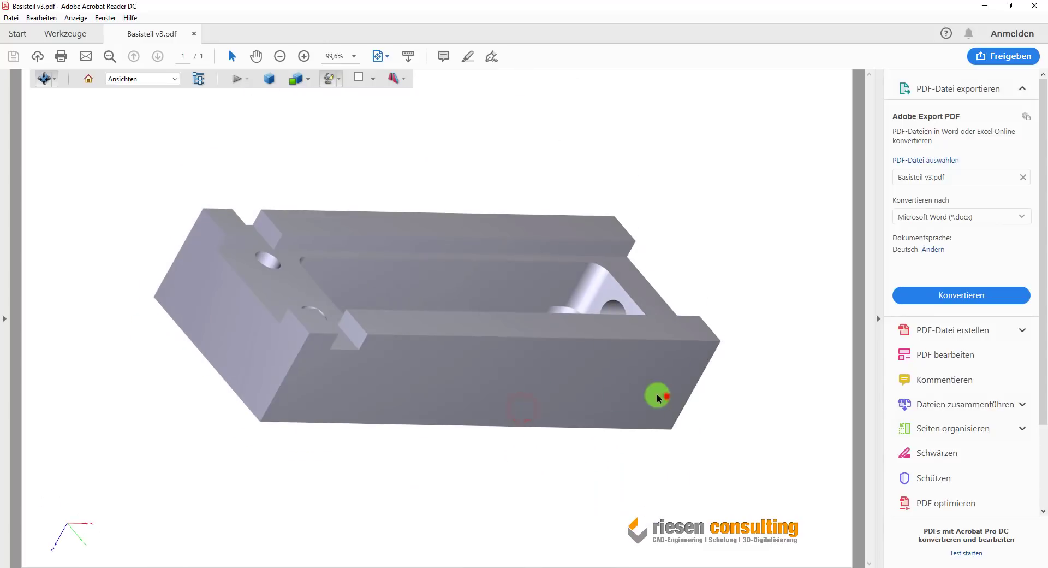
mouse_move(662, 397)
mouse_down()
mouse_move(250, 388)
mouse_move(182, 251)
mouse_move(494, 300)
mouse_move(423, 471)
mouse_move(508, 201)
mouse_up()
mouse_move(476, 152)
mouse_down()
mouse_move(154, 69)
mouse_move(33, 154)
mouse_up()
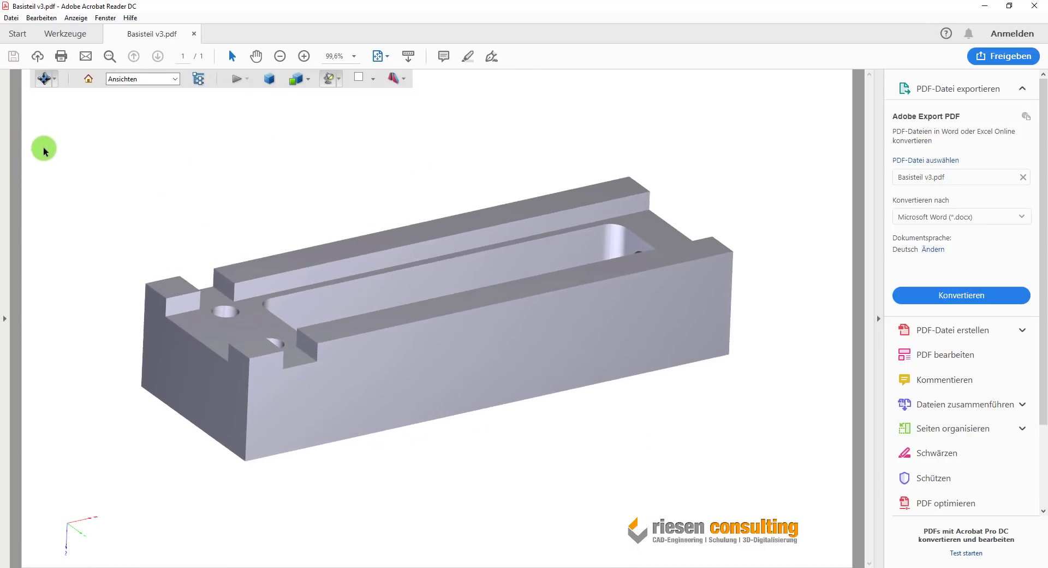
click(52, 79)
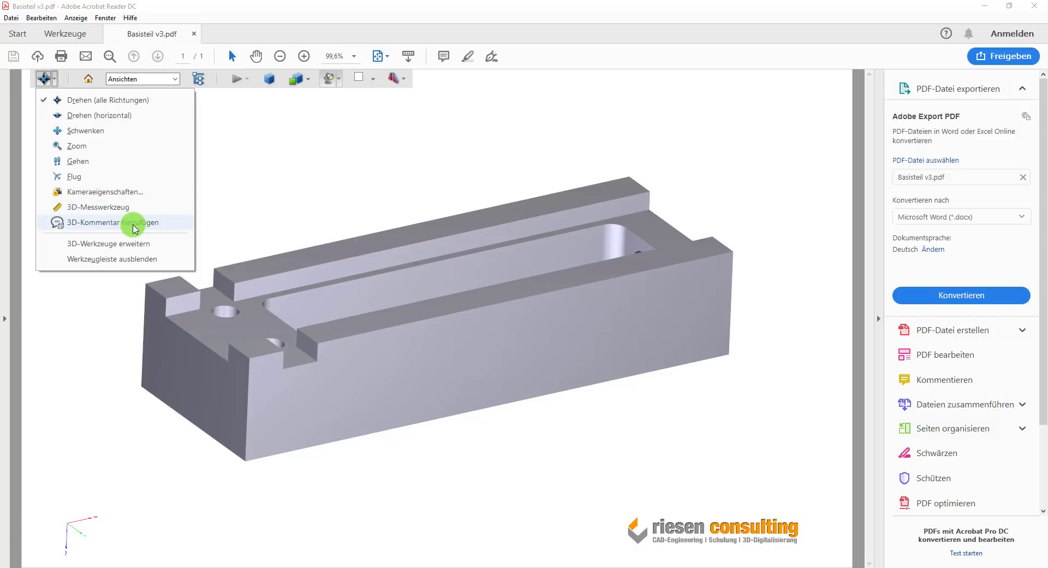
Attach the 3D comment 'Muss noch geändert werden' near the small hole on the part's top
click(132, 222)
click(248, 314)
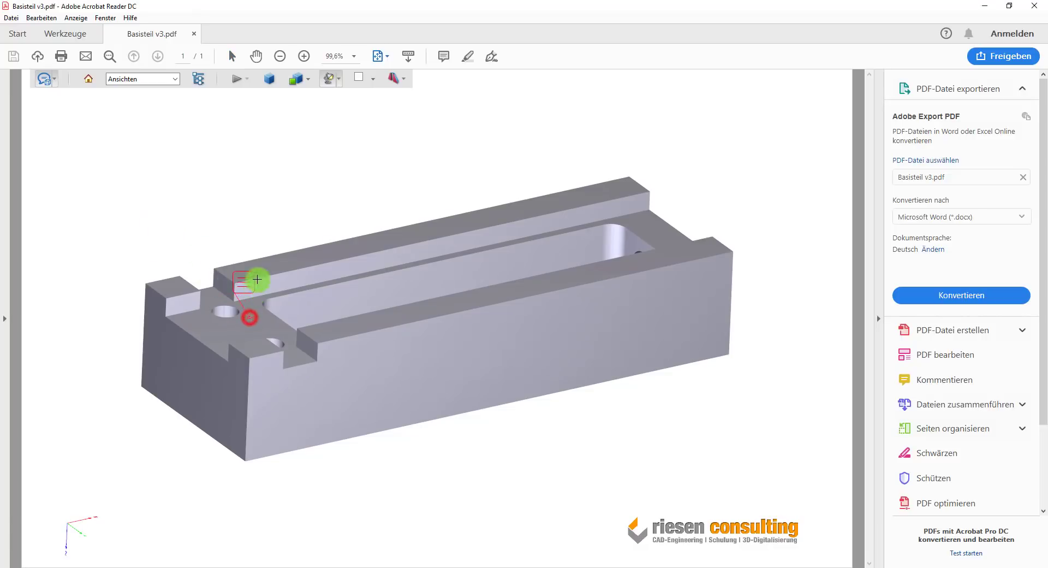
click(240, 203)
text(Muss noch geändert werden)
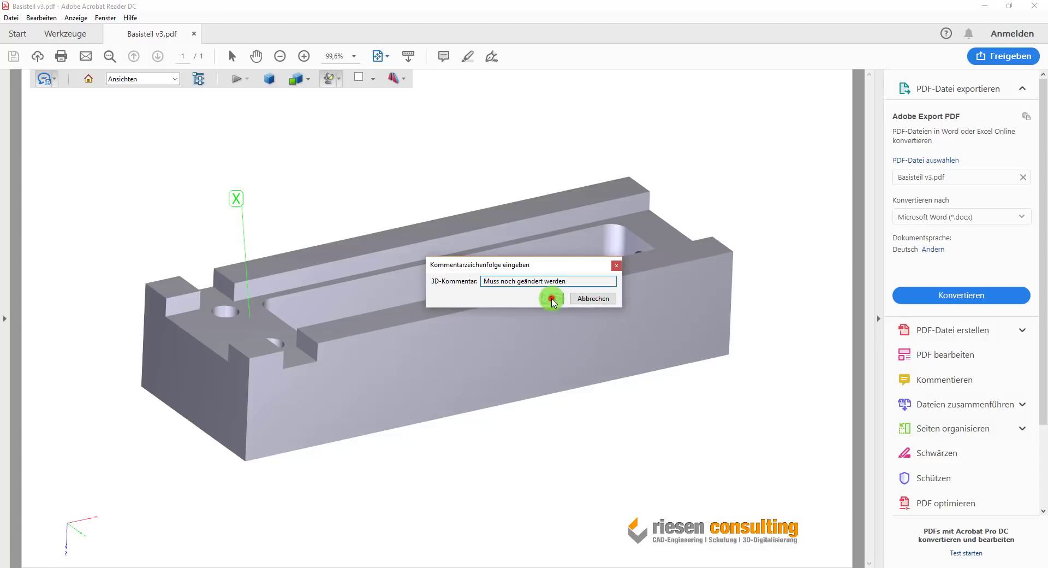
click(551, 298)
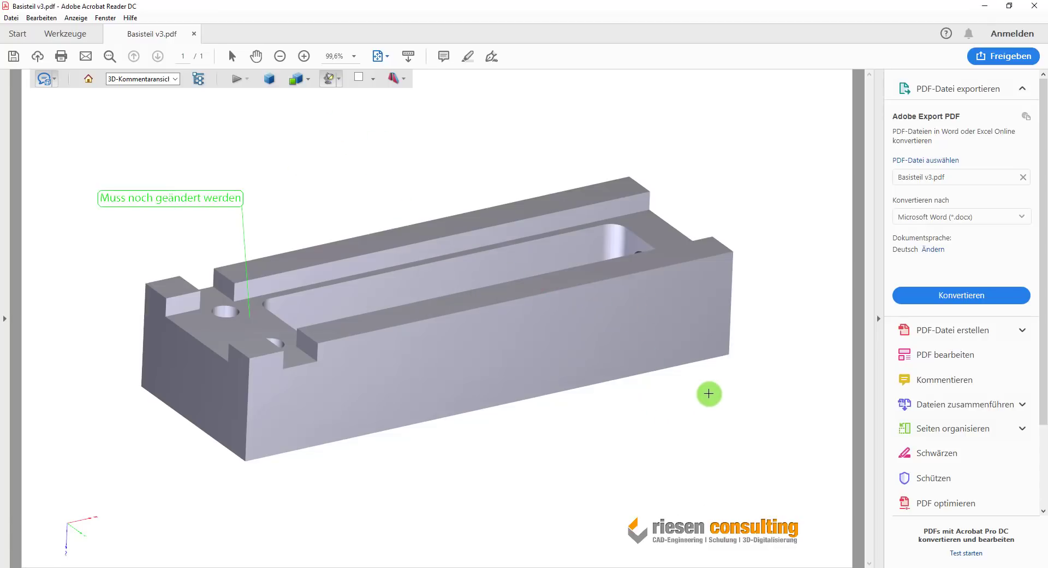